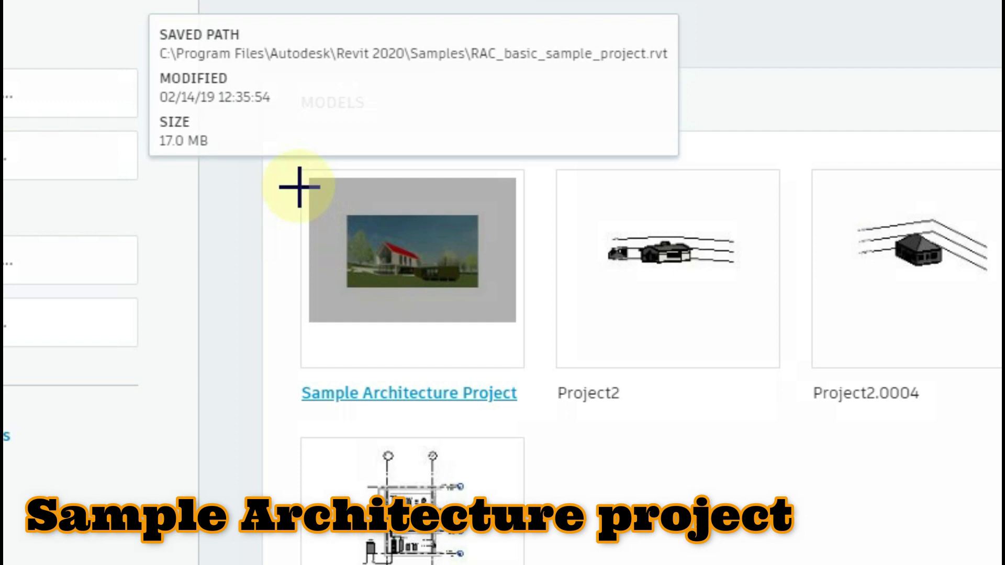
- Open the Sample Architecture Project from the Recent Files page
{"action": "left_click_drag", "start_coordinate": [293, 173], "coordinate": [555, 453]}
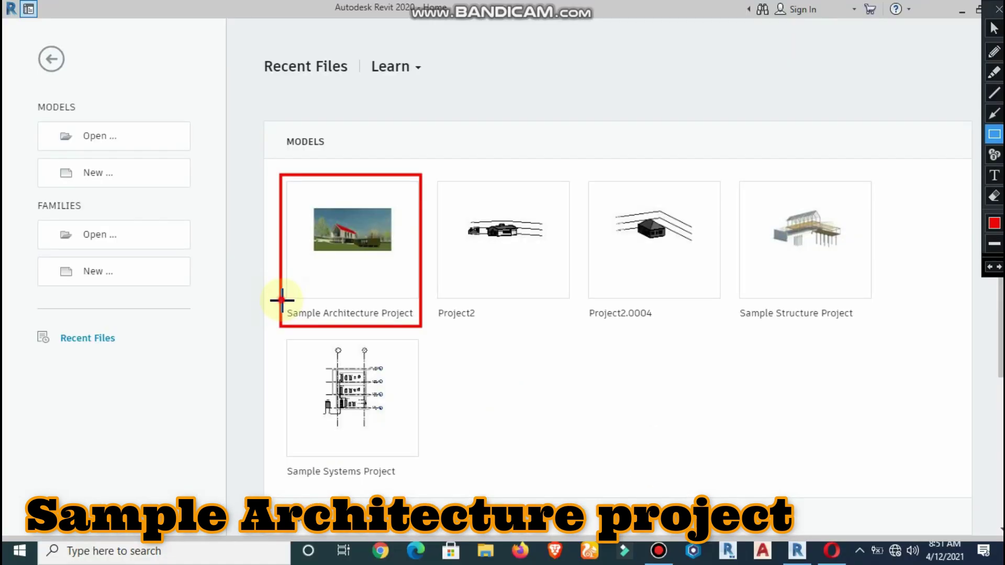
{"action": "left_click_drag", "start_coordinate": [281, 300], "coordinate": [420, 326]}
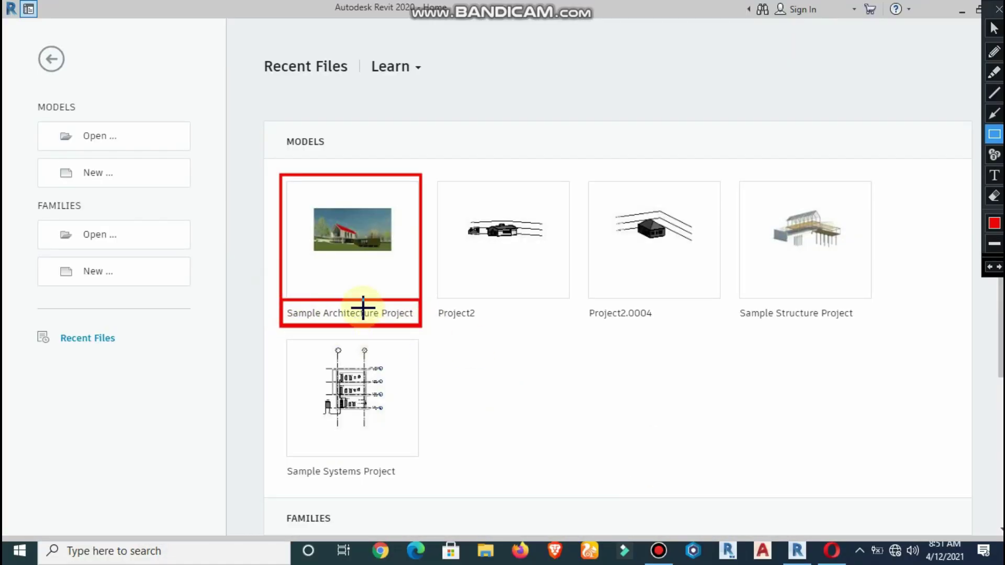
{"action": "key", "text": "Escape"}
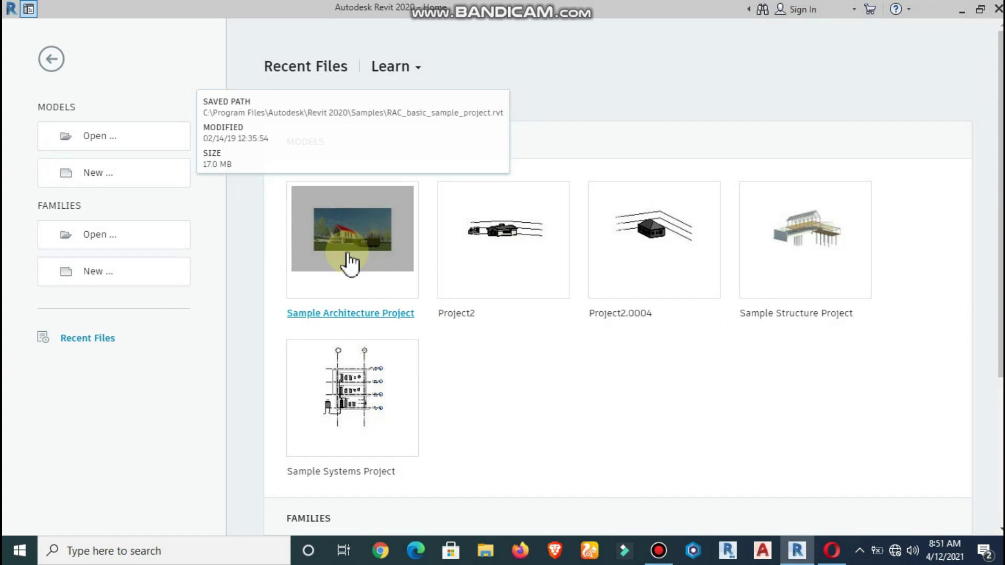
{"action": "left_click", "coordinate": [349, 262]}
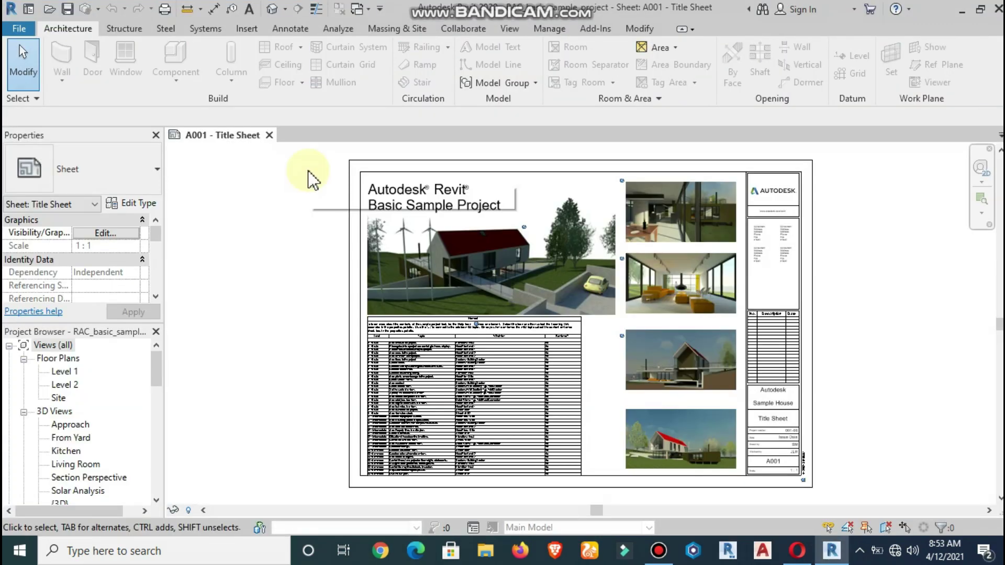
{"action": "key", "text": "ctrl+alt+g"}
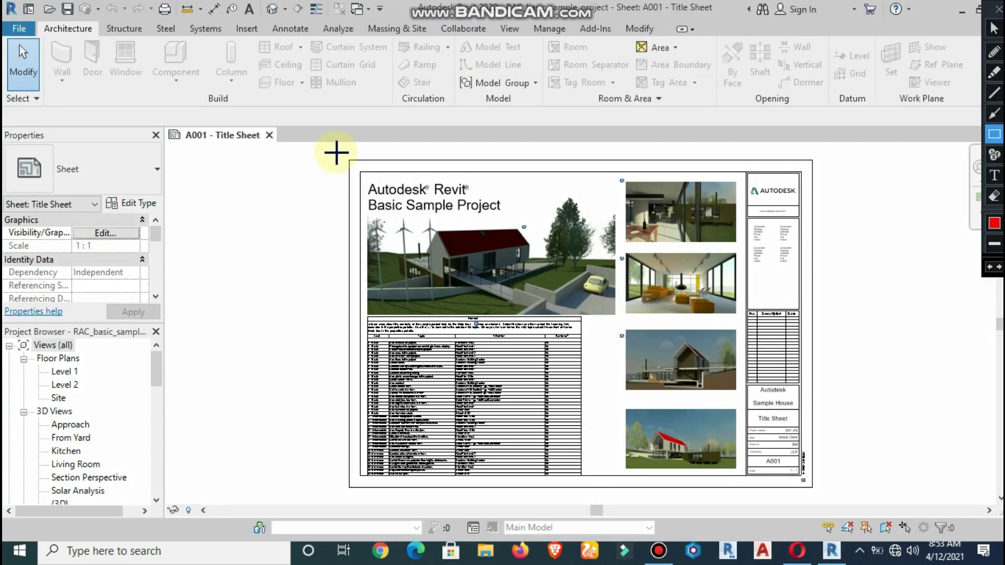
{"action": "left_click_drag", "start_coordinate": [400, 209], "coordinate": [816, 491]}
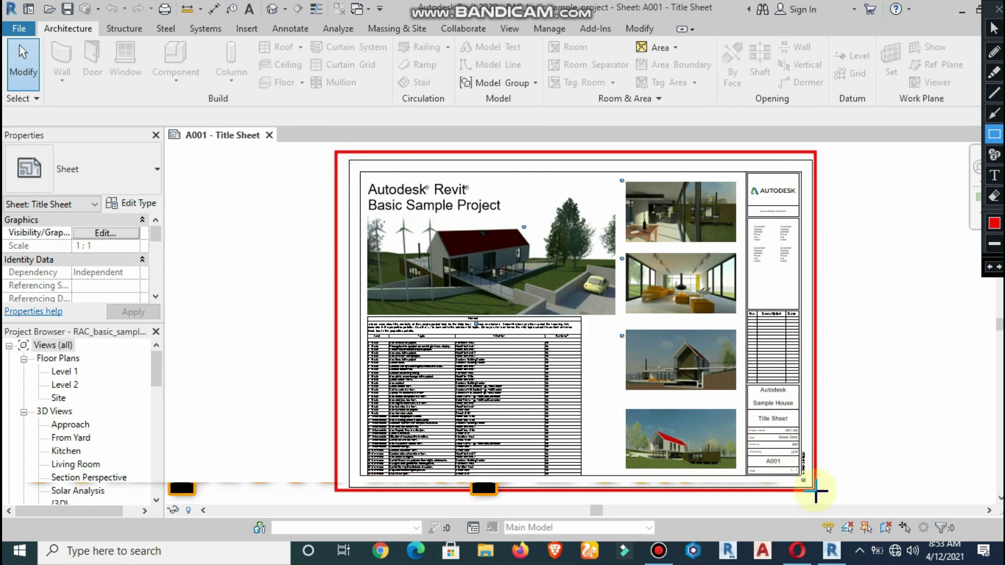
{"action": "left_click_drag", "start_coordinate": [359, 171], "coordinate": [619, 320]}
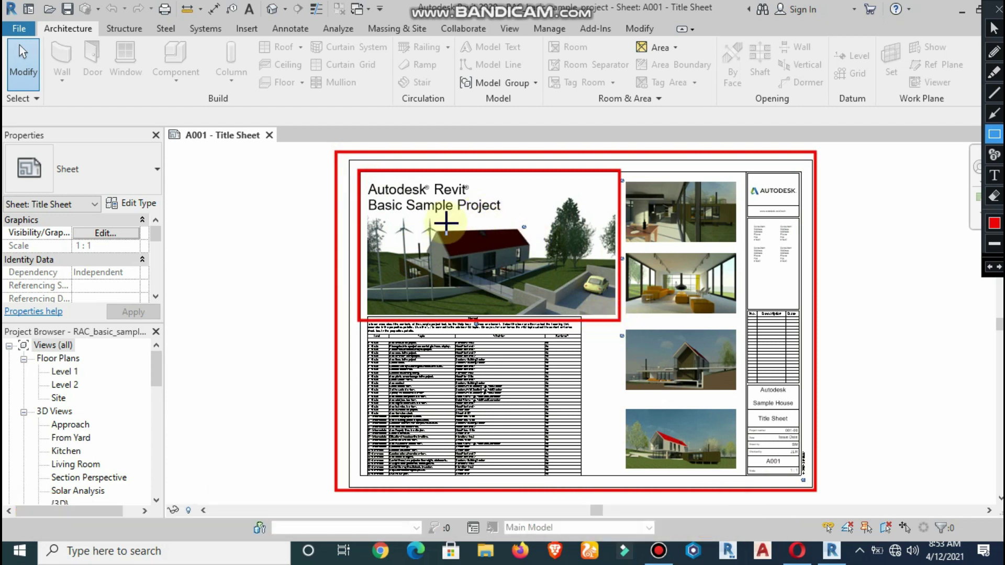
{"action": "key", "text": "ctrl+alt+g"}
{"action": "left_click", "coordinate": [458, 248]}
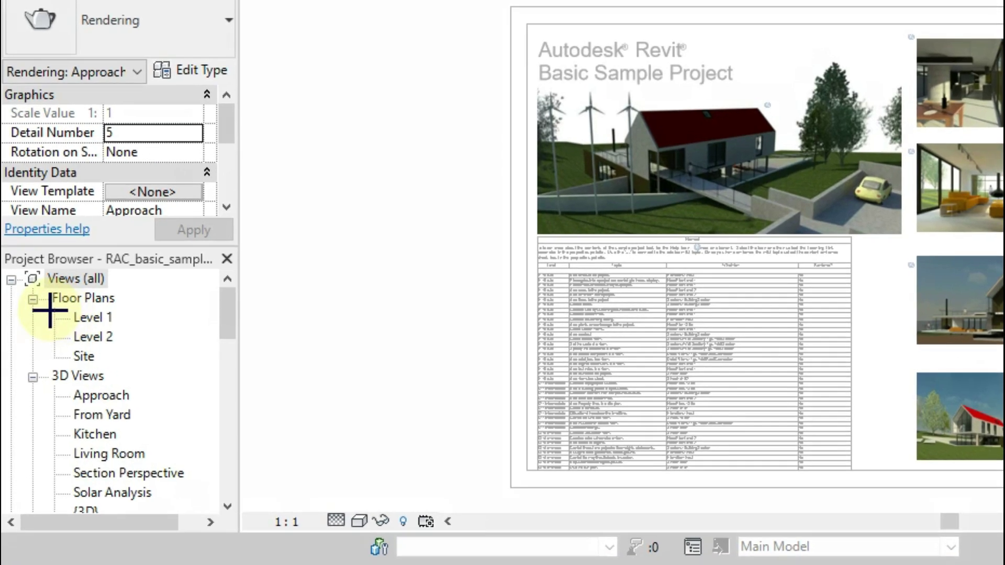
{"action": "left_click_drag", "start_coordinate": [50, 310], "coordinate": [130, 330]}
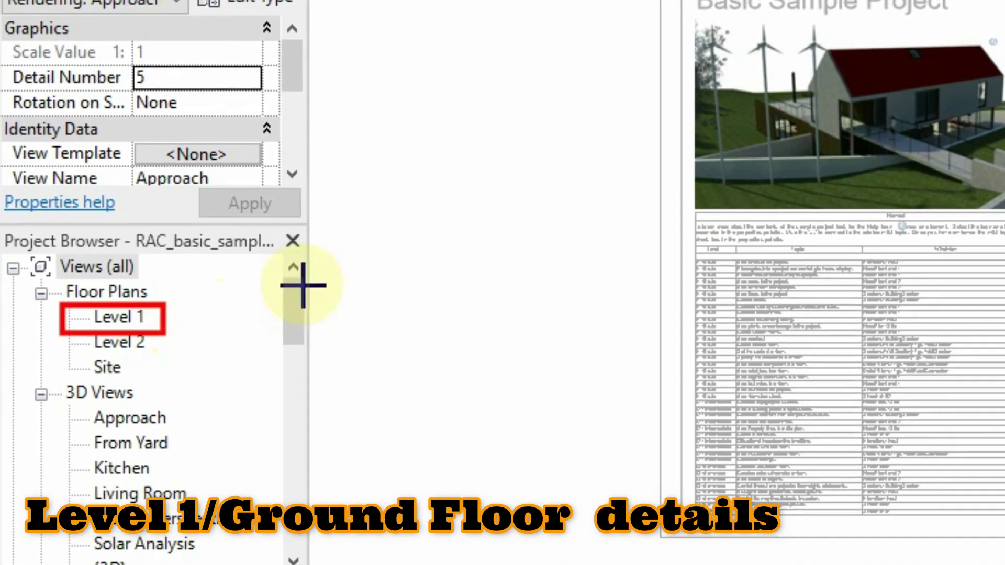
{"action": "left_click_drag", "start_coordinate": [122, 377], "coordinate": [82, 372]}
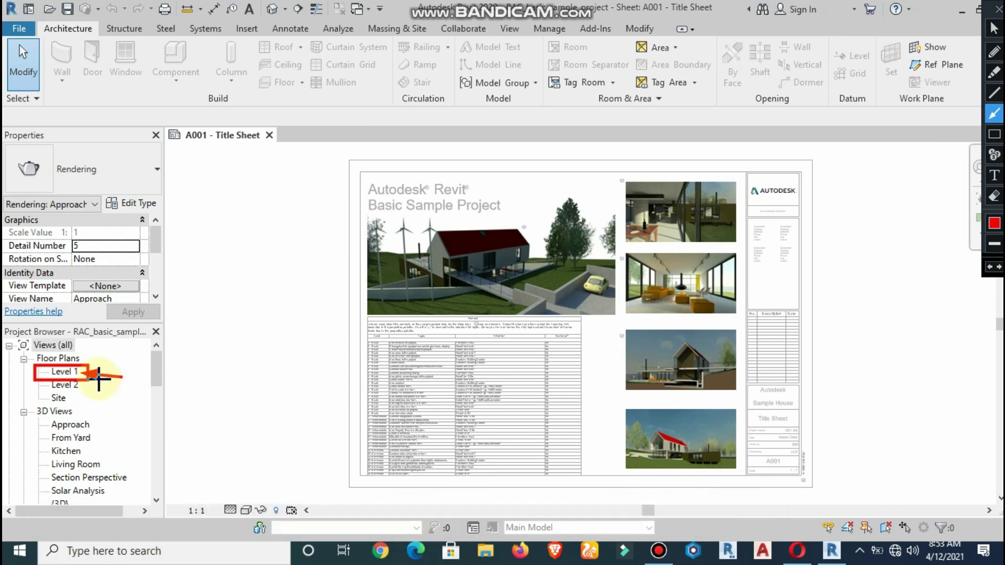
- Open the Level 1 floor plan and zoom in on it
{"action": "double_click", "coordinate": [66, 371]}
{"action": "scroll", "coordinate": [578, 227], "scroll_direction": "up", "scroll_amount": 1}
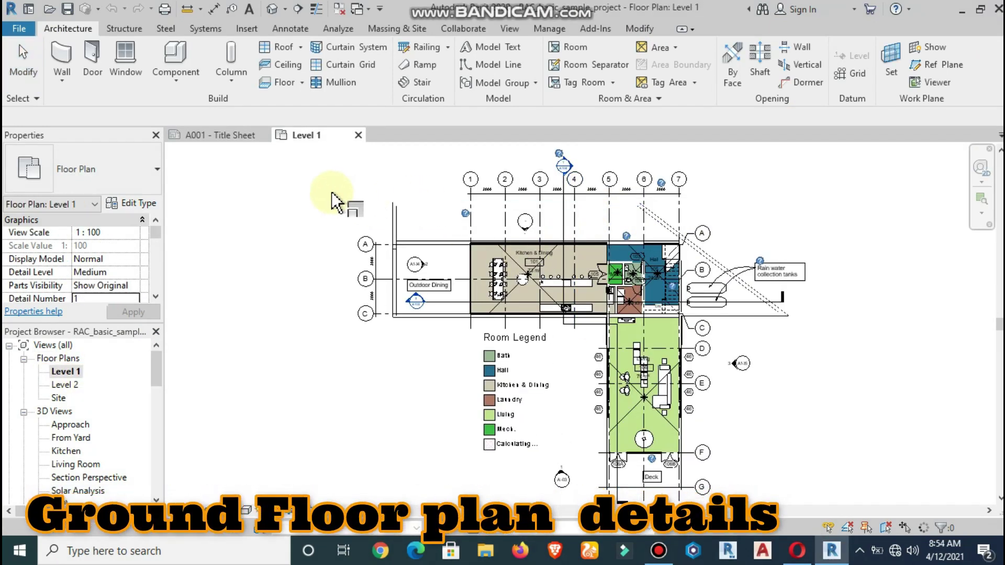
{"action": "scroll", "coordinate": [611, 251], "scroll_direction": "up", "scroll_amount": 1}
{"action": "scroll", "coordinate": [611, 251], "scroll_direction": "up", "scroll_amount": 1}
{"action": "scroll", "coordinate": [471, 217], "scroll_direction": "down", "scroll_amount": 1}
{"action": "scroll", "coordinate": [522, 234], "scroll_direction": "up", "scroll_amount": 1}
{"action": "scroll", "coordinate": [482, 314], "scroll_direction": "up", "scroll_amount": 1}
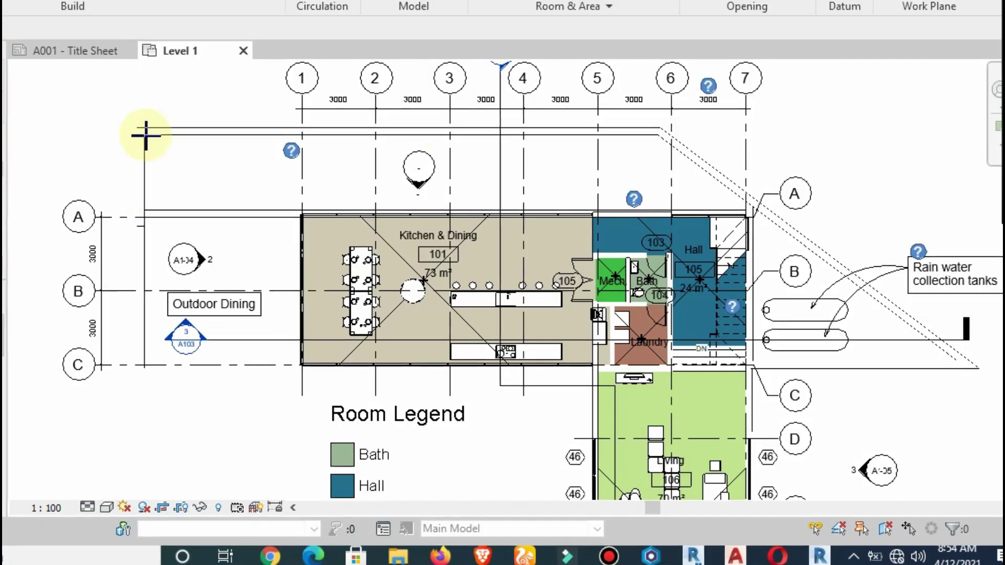
- Look around the Level 1 plan, then open the Level 2 floor plan
{"action": "left_click_drag", "start_coordinate": [276, 204], "coordinate": [766, 392]}
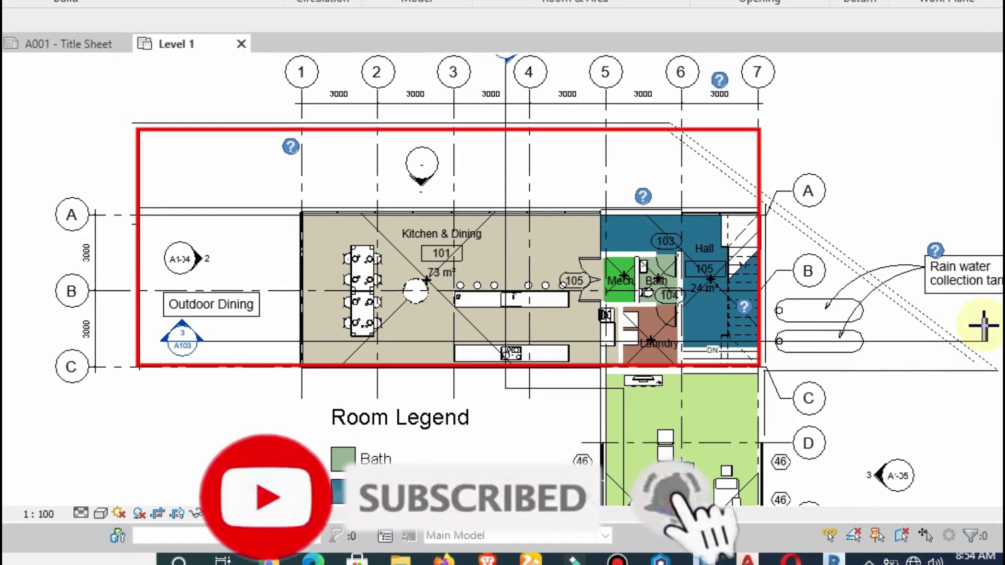
{"action": "scroll", "coordinate": [673, 239], "scroll_direction": "down", "scroll_amount": 3}
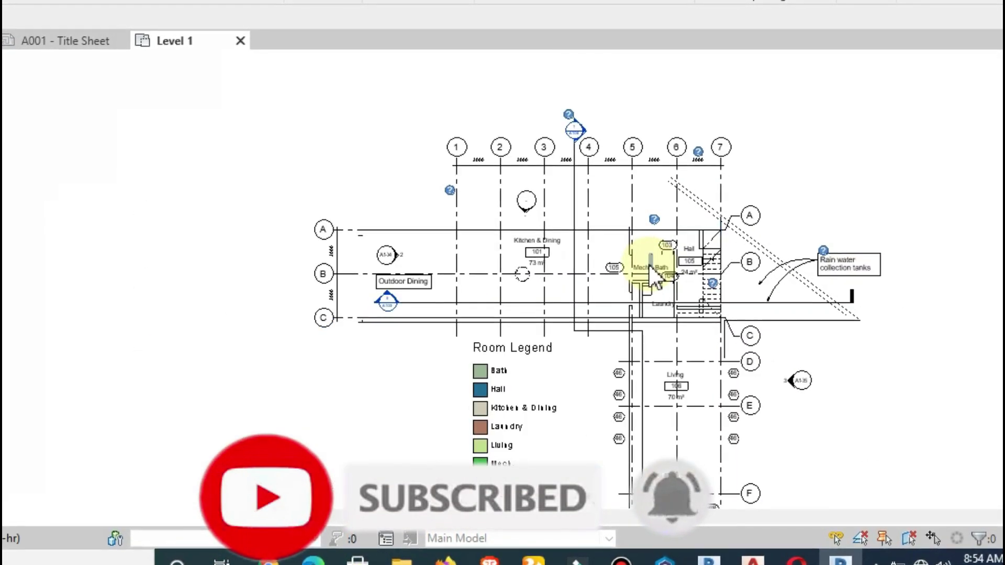
{"action": "scroll", "coordinate": [649, 277], "scroll_direction": "down", "scroll_amount": 3}
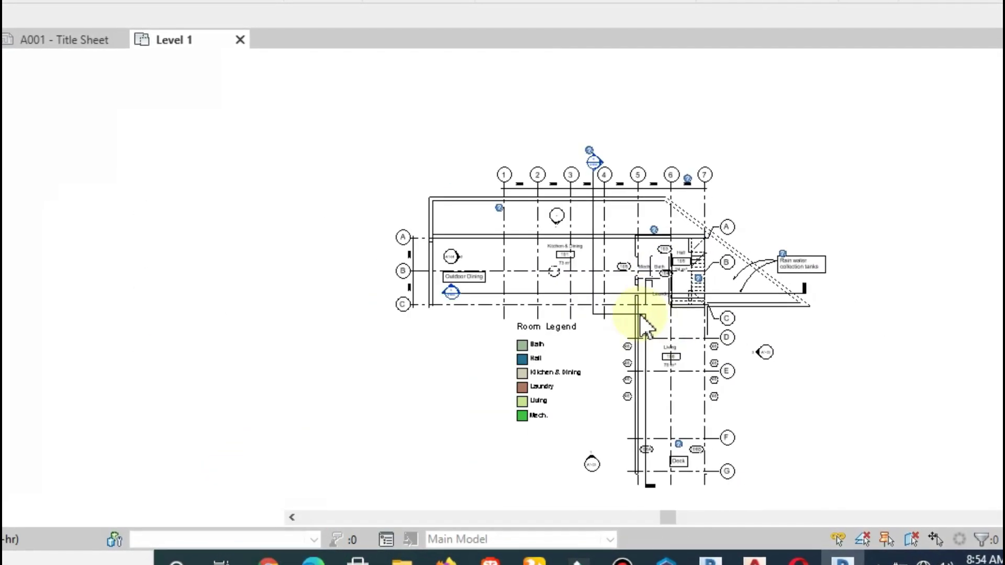
{"action": "left_click", "coordinate": [646, 425]}
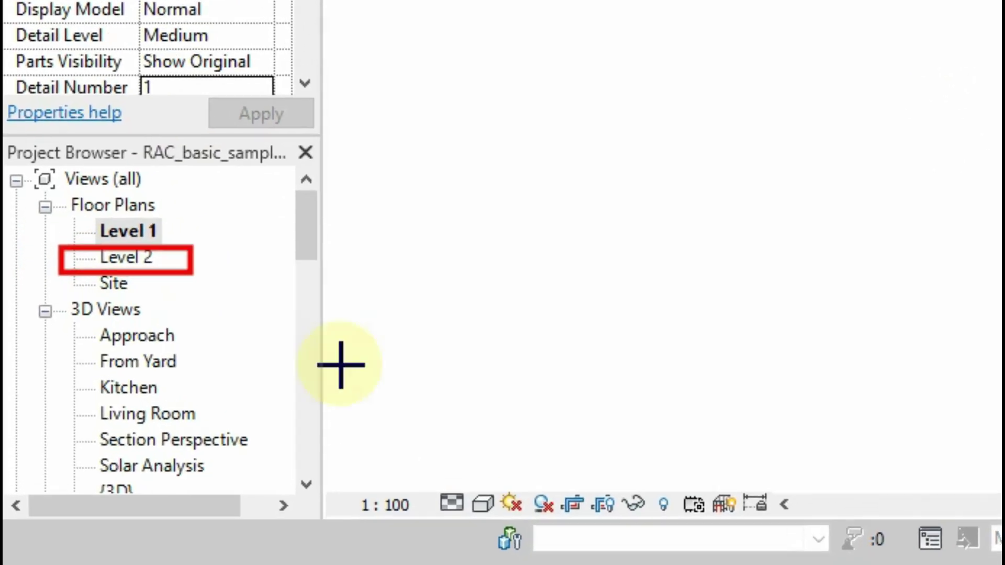
{"action": "double_click", "coordinate": [149, 262]}
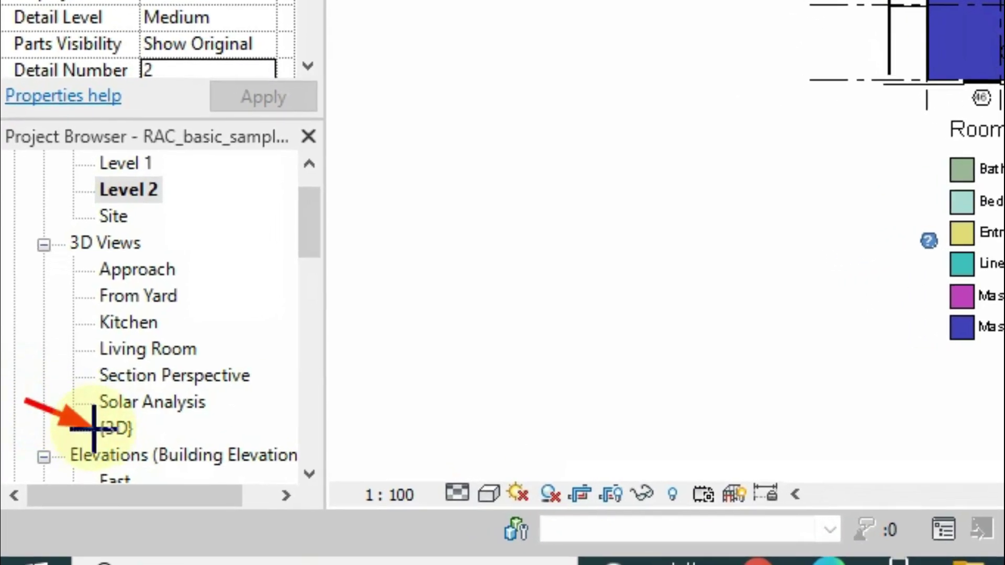
- Open the default {3D} view and zoom in on the house and site
{"action": "double_click", "coordinate": [93, 428]}
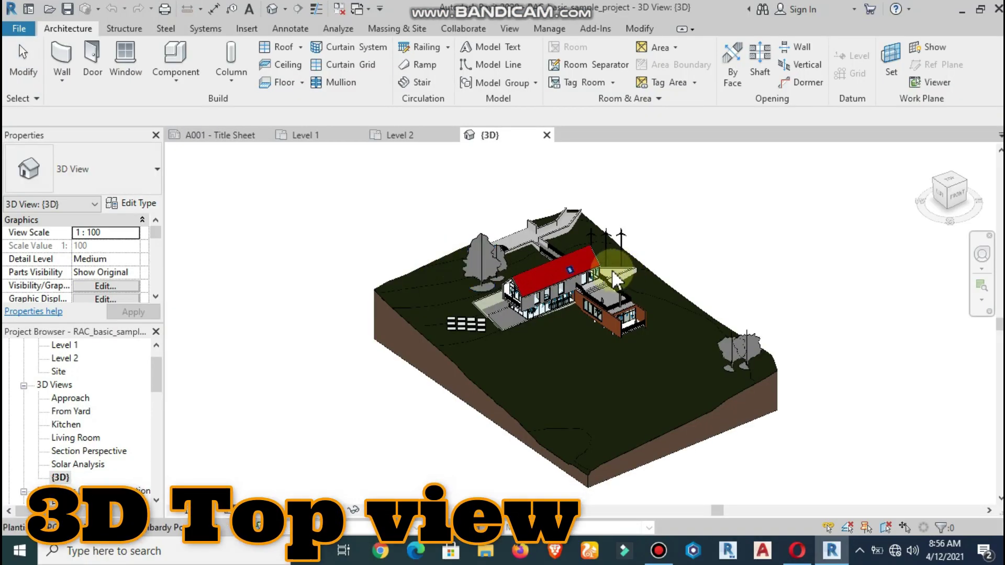
{"action": "scroll", "coordinate": [586, 273], "scroll_direction": "up", "scroll_amount": 1}
{"action": "scroll", "coordinate": [584, 258], "scroll_direction": "up", "scroll_amount": 1}
{"action": "scroll", "coordinate": [584, 259], "scroll_direction": "up", "scroll_amount": 1}
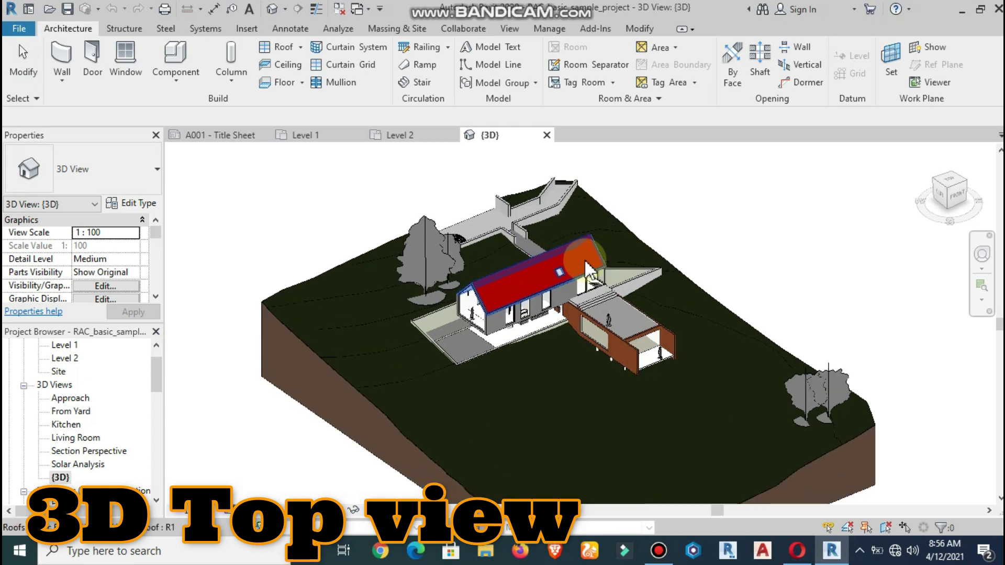
{"action": "scroll", "coordinate": [585, 261], "scroll_direction": "up", "scroll_amount": 1}
{"action": "scroll", "coordinate": [583, 258], "scroll_direction": "up", "scroll_amount": 1}
{"action": "scroll", "coordinate": [419, 331], "scroll_direction": "up", "scroll_amount": 1}
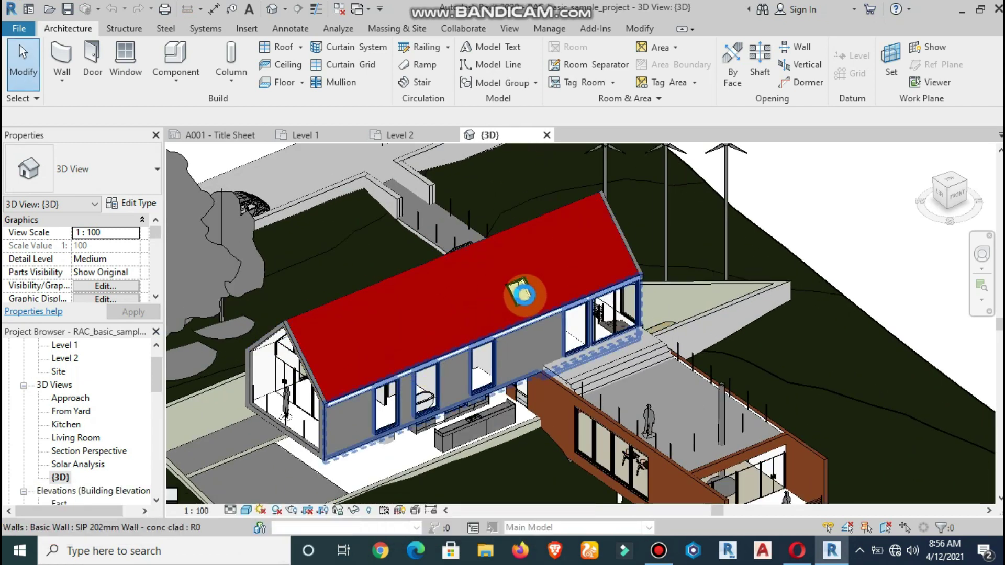
{"action": "scroll", "coordinate": [481, 361], "scroll_direction": "down", "scroll_amount": 5}
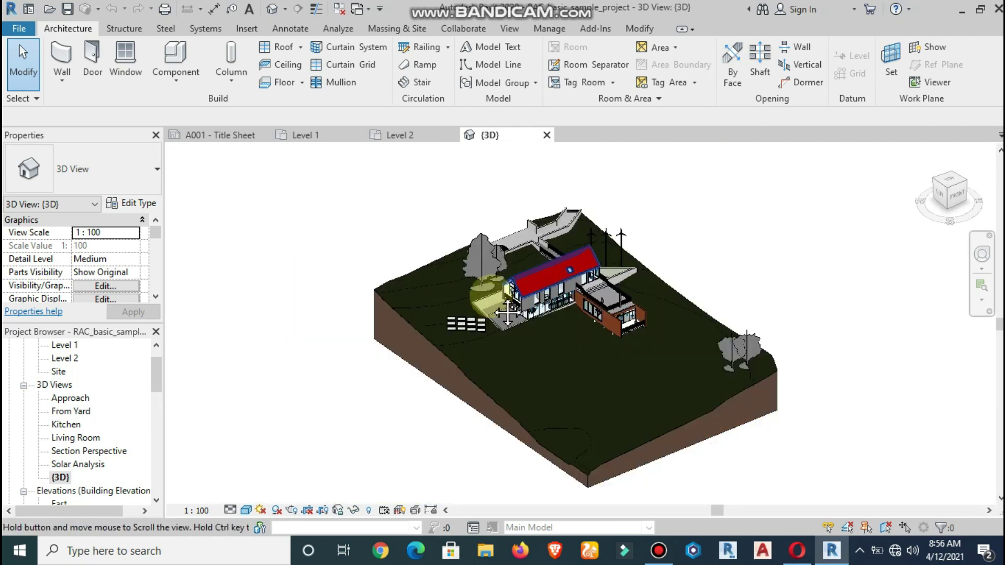
{"action": "scroll", "coordinate": [605, 192], "scroll_direction": "up", "scroll_amount": 1}
{"action": "scroll", "coordinate": [602, 186], "scroll_direction": "up", "scroll_amount": 1}
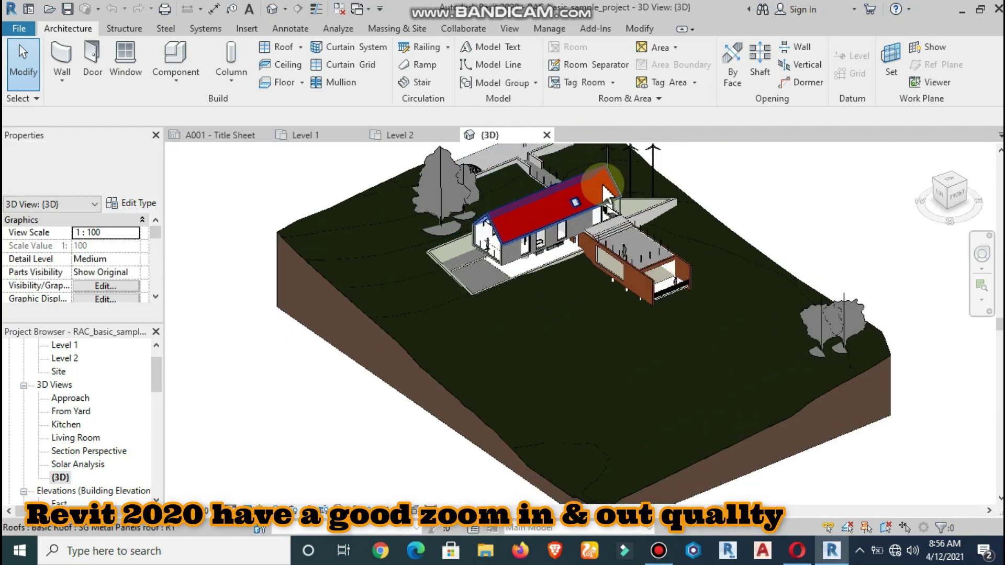
{"action": "scroll", "coordinate": [544, 157], "scroll_direction": "up", "scroll_amount": 1}
{"action": "scroll", "coordinate": [539, 162], "scroll_direction": "up", "scroll_amount": 2}
{"action": "scroll", "coordinate": [539, 161], "scroll_direction": "up", "scroll_amount": 1}
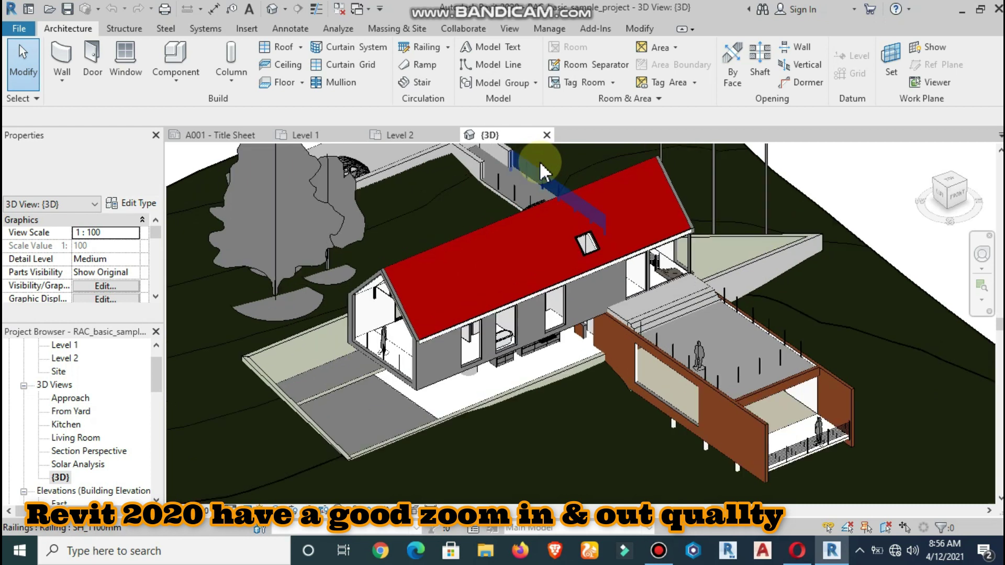
{"action": "scroll", "coordinate": [539, 162], "scroll_direction": "up", "scroll_amount": 1}
{"action": "scroll", "coordinate": [539, 162], "scroll_direction": "up", "scroll_amount": 1}
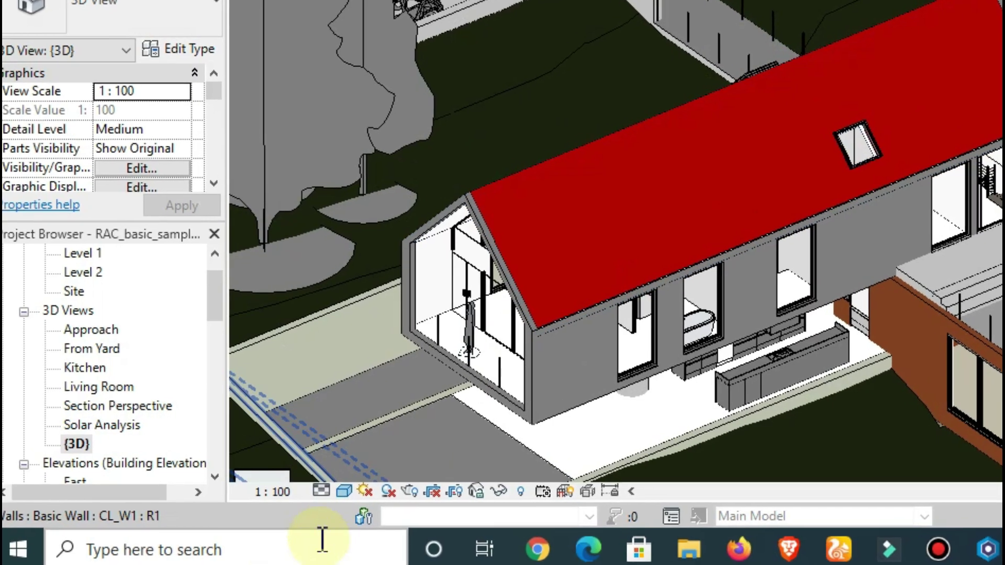
- Switch the {3D} view to the Shaded visual style and zoom closer
{"action": "left_click", "coordinate": [342, 488]}
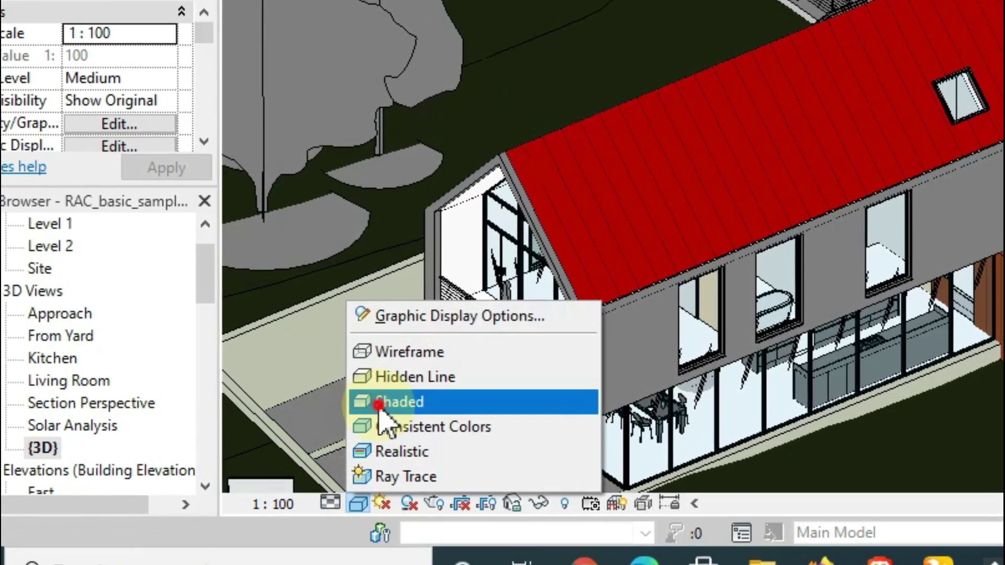
{"action": "left_click", "coordinate": [386, 411]}
{"action": "scroll", "coordinate": [309, 394], "scroll_direction": "up", "scroll_amount": 5}
{"action": "scroll", "coordinate": [251, 355], "scroll_direction": "up", "scroll_amount": 2}
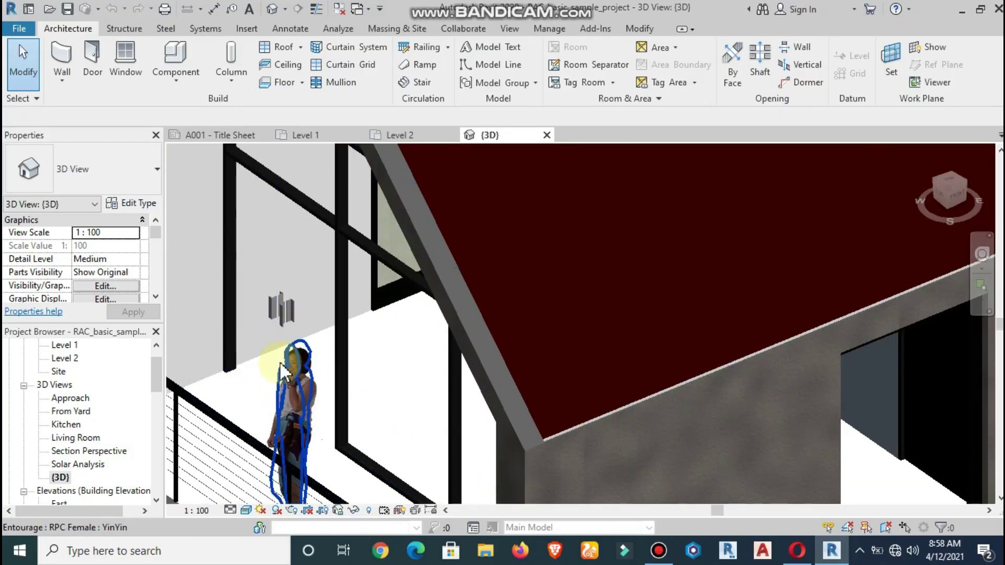
{"action": "scroll", "coordinate": [251, 360], "scroll_direction": "up", "scroll_amount": 2}
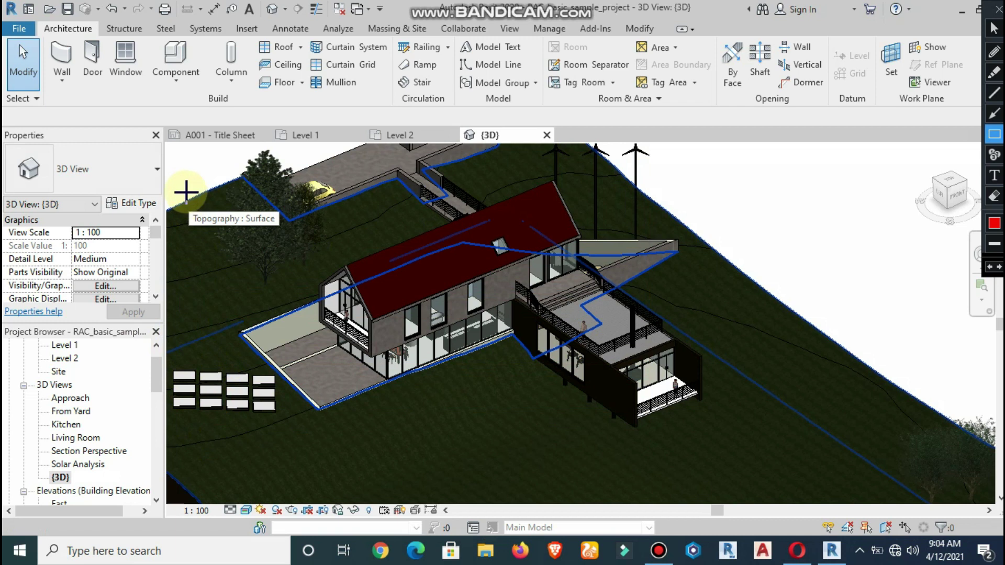
{"action": "left_click_drag", "start_coordinate": [182, 184], "coordinate": [712, 447]}
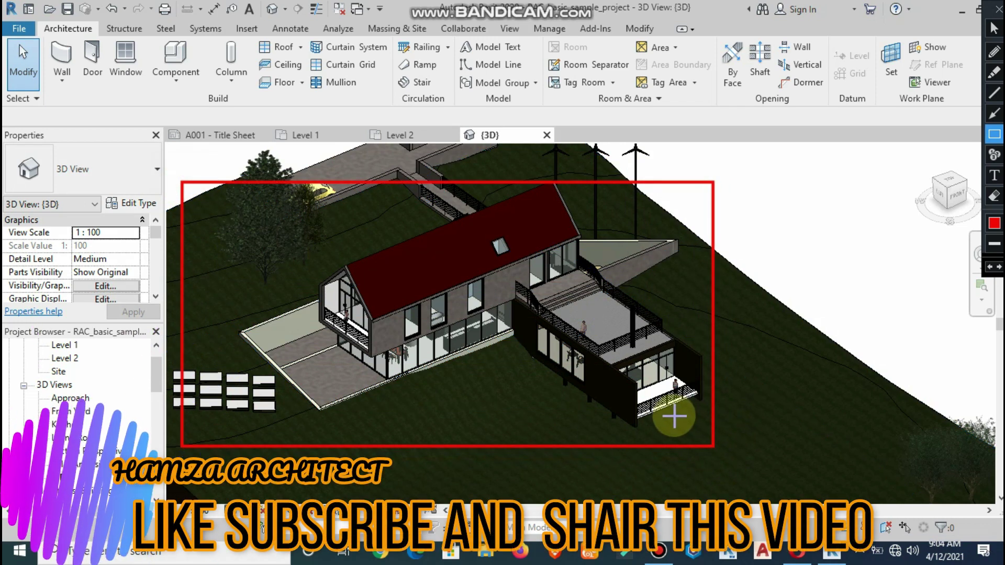
{"action": "key", "text": "Escape"}
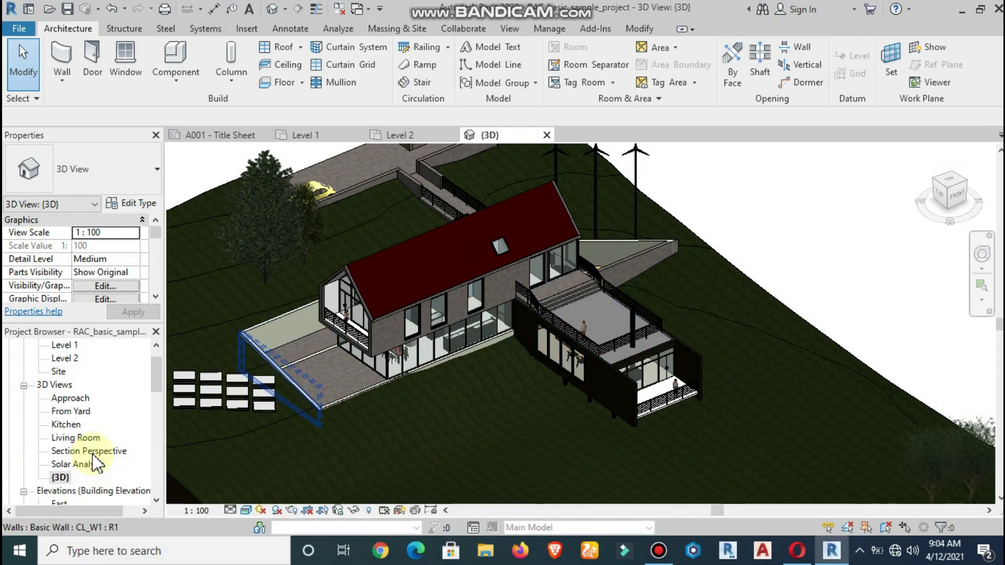
- Open the Approach perspective, then the From Yard perspective
{"action": "double_click", "coordinate": [73, 399]}
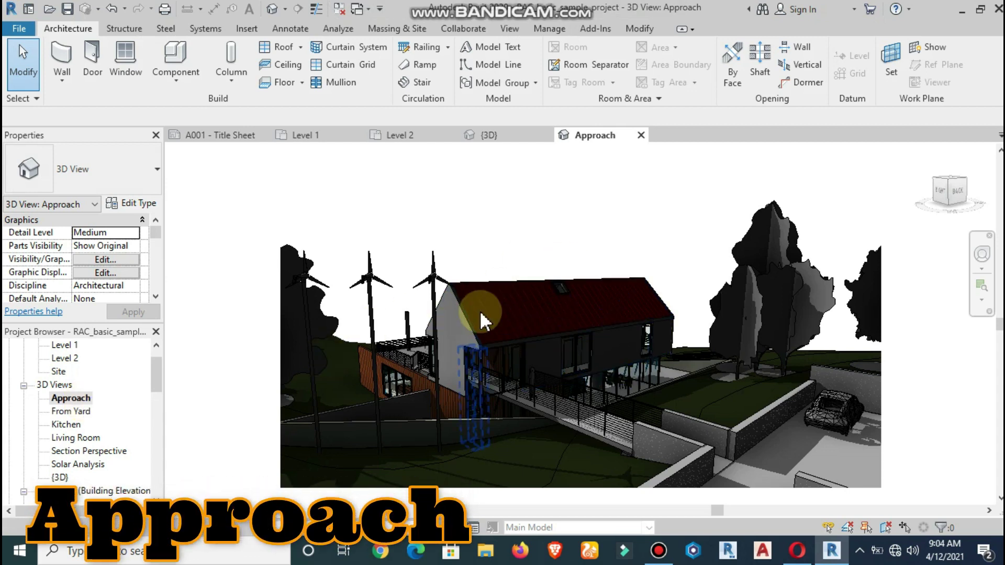
{"action": "double_click", "coordinate": [79, 412]}
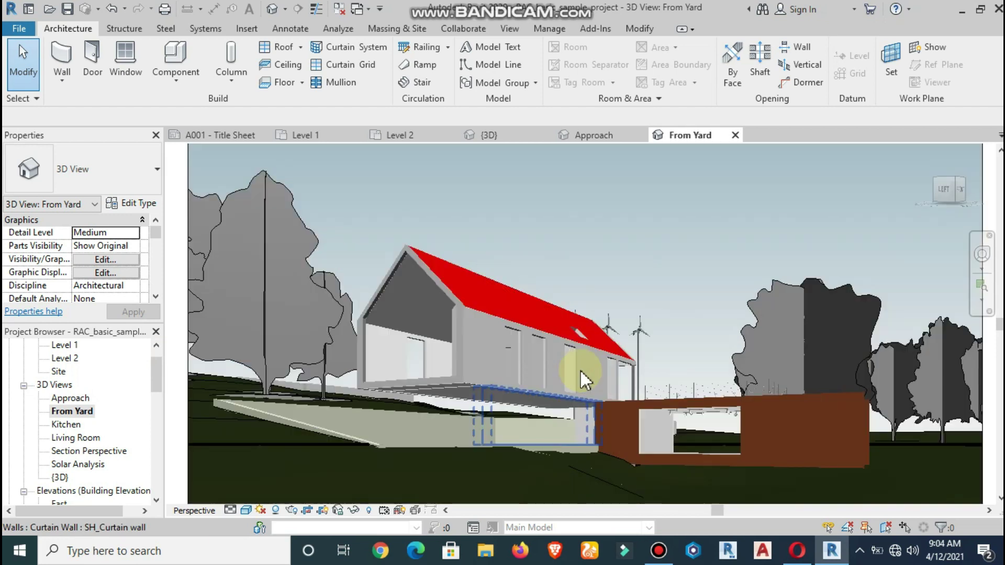
{"action": "scroll", "coordinate": [487, 376], "scroll_direction": "up", "scroll_amount": 3}
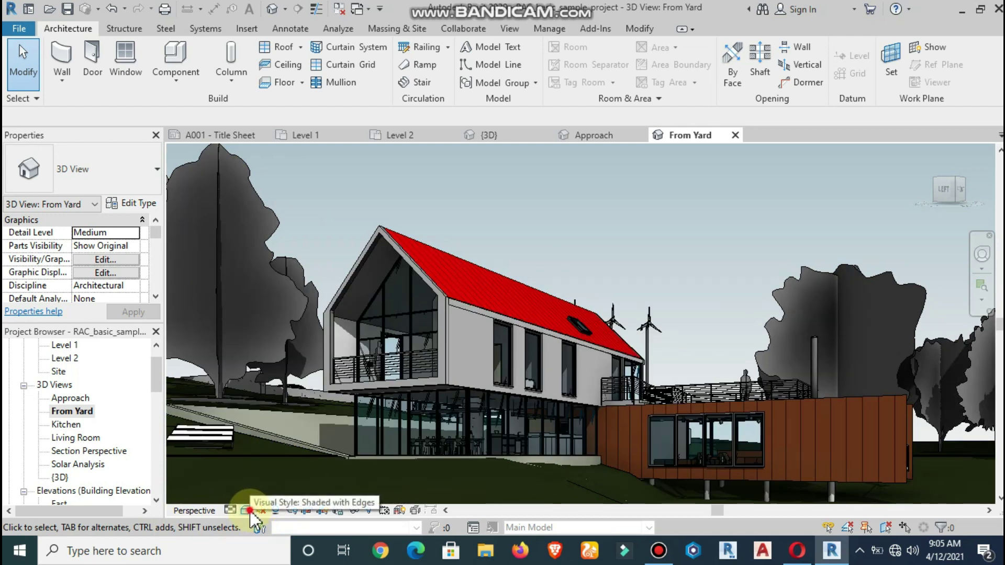
- Render the From Yard perspective in Realistic style, then open the Kitchen view
{"action": "left_click", "coordinate": [250, 511]}
{"action": "left_click", "coordinate": [251, 481]}
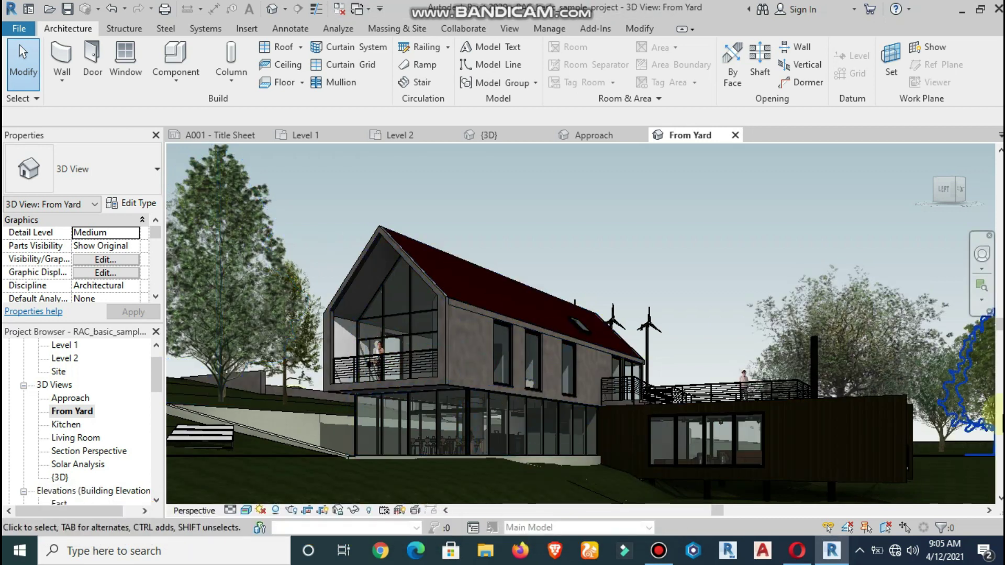
{"action": "double_click", "coordinate": [67, 425]}
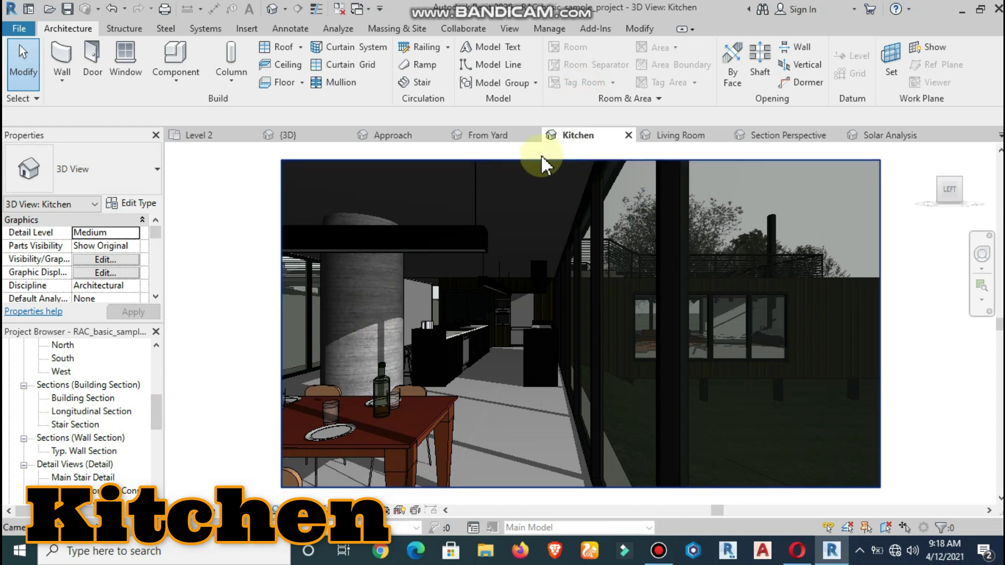
{"action": "key", "text": "ctrl+shift+d"}
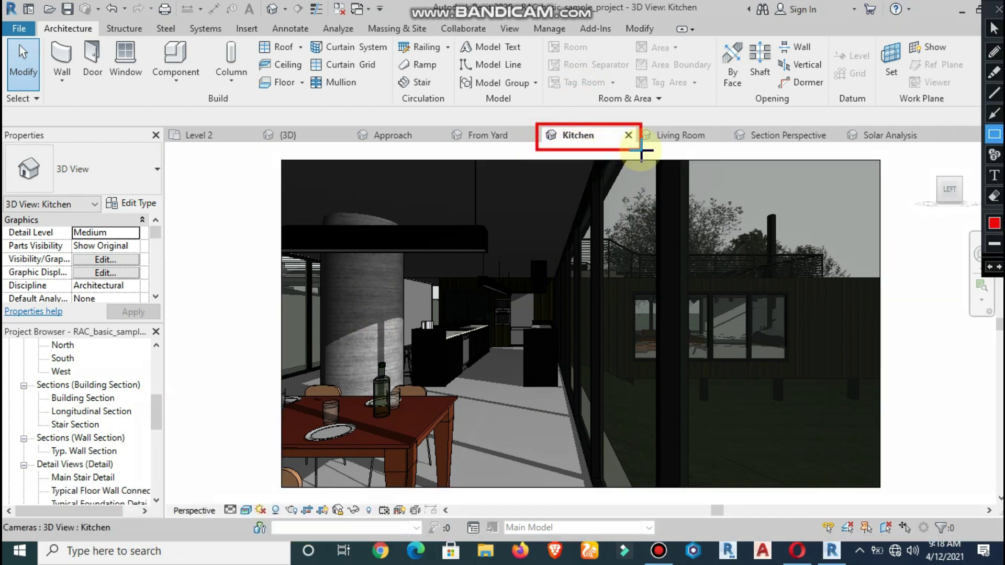
{"action": "key", "text": "ctrl+shift+d"}
- Open the Living Room perspective with its sofas, ottomans and suspended fireplace
{"action": "left_click", "coordinate": [696, 141]}
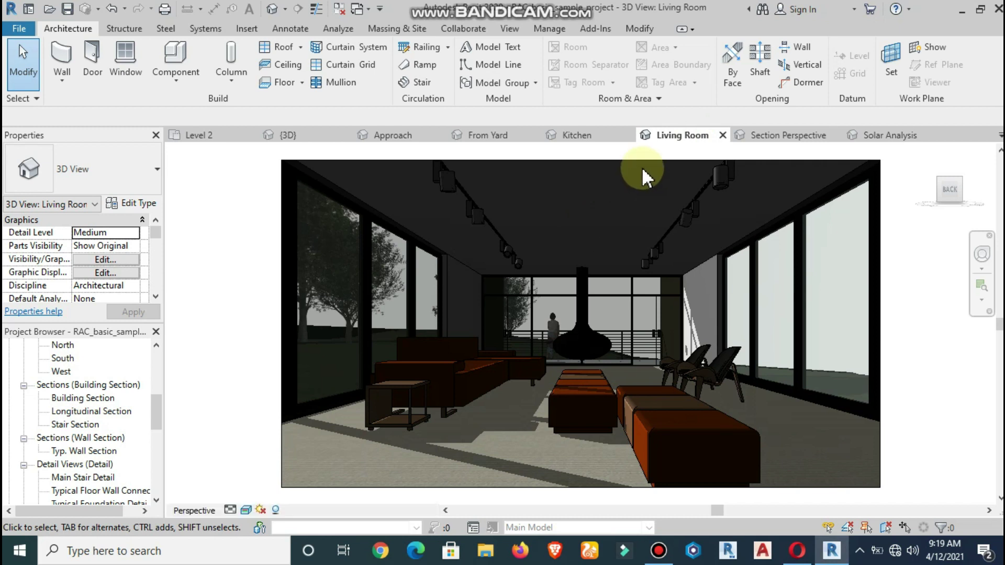
{"action": "key", "text": "ctrl+shift+d"}
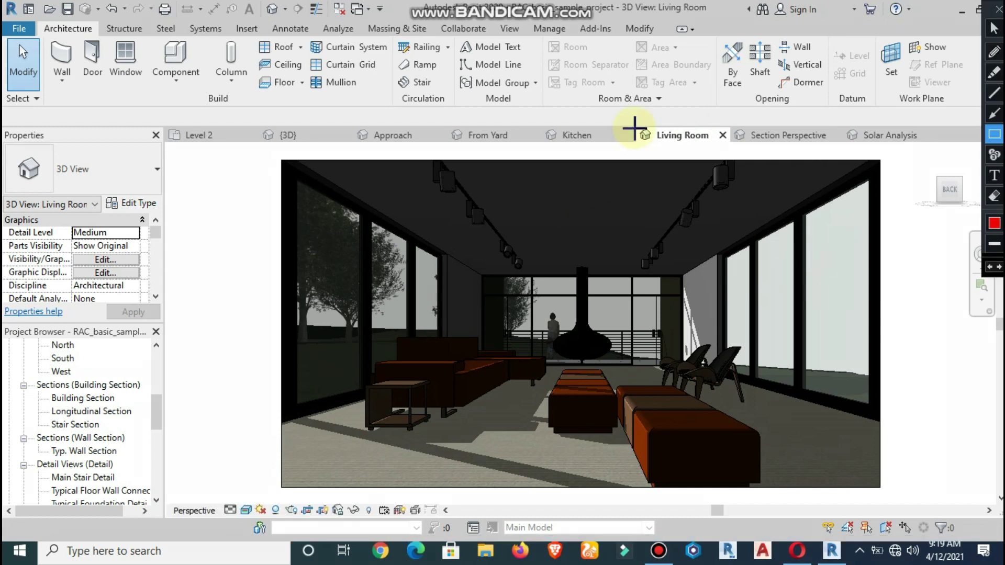
{"action": "mouse_move", "coordinate": [632, 124]}
{"action": "left_mouse_down"}
{"action": "mouse_move", "coordinate": [704, 157]}
{"action": "mouse_move", "coordinate": [725, 149]}
{"action": "left_mouse_up"}
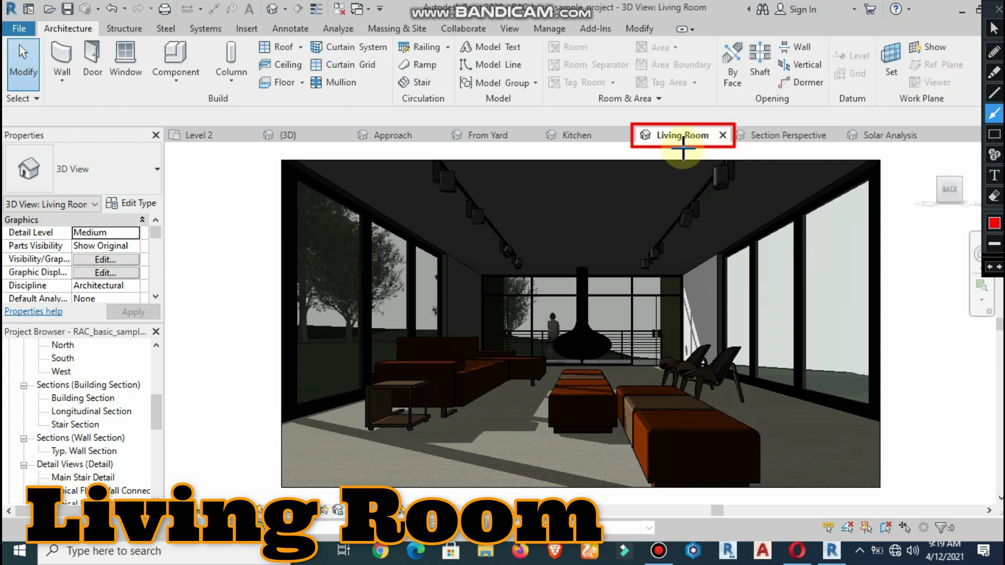
{"action": "left_click_drag", "start_coordinate": [619, 240], "coordinate": [602, 300]}
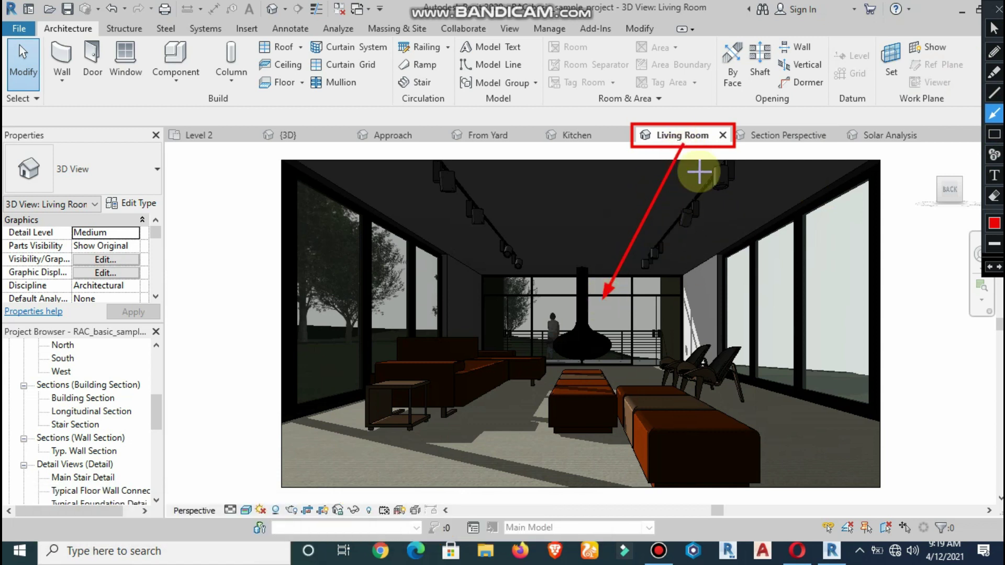
{"action": "key", "text": "Escape"}
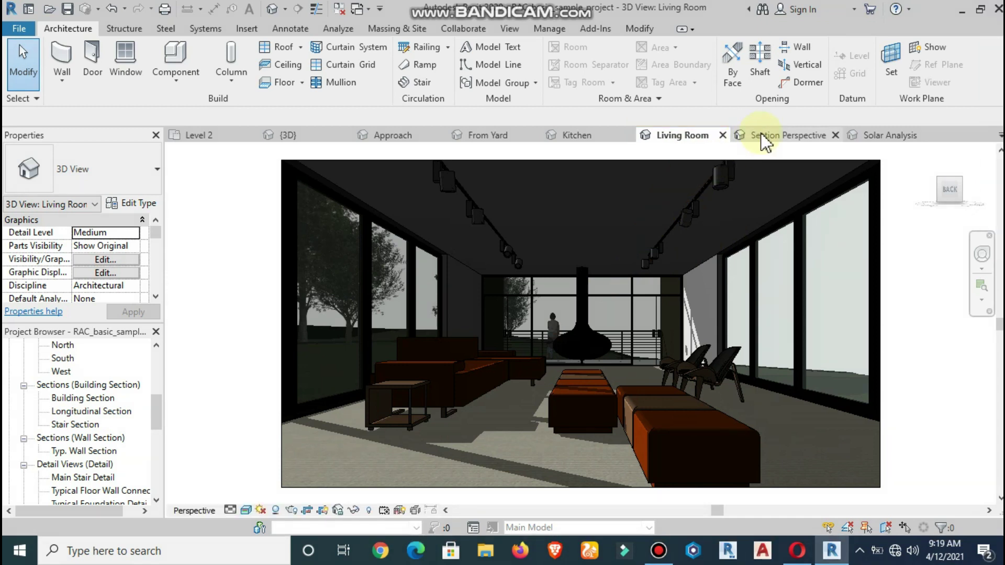
- Open the Section Perspective view cutting the house through its floors and decks
{"action": "left_click", "coordinate": [764, 137]}
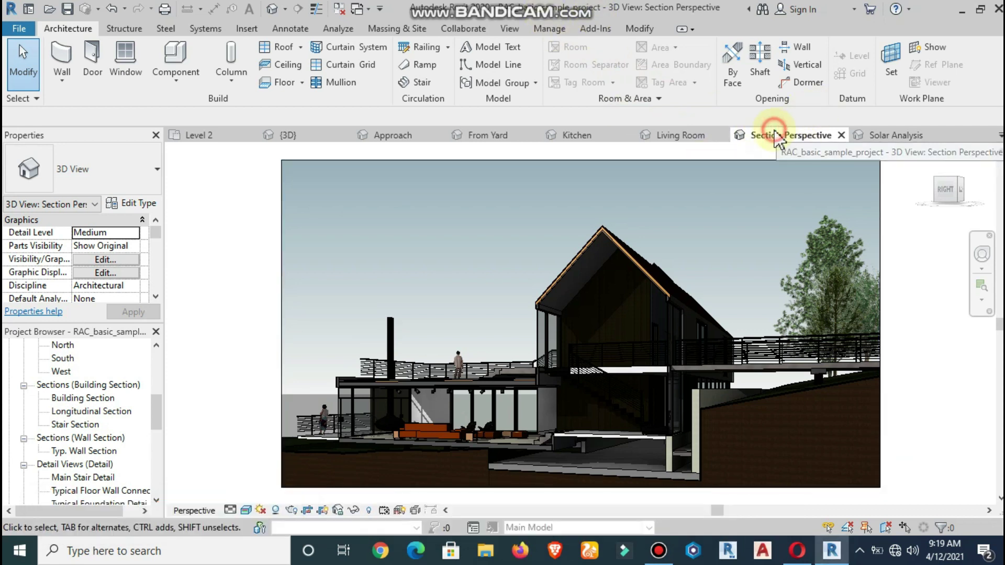
{"action": "key", "text": "ctrl+shift+d"}
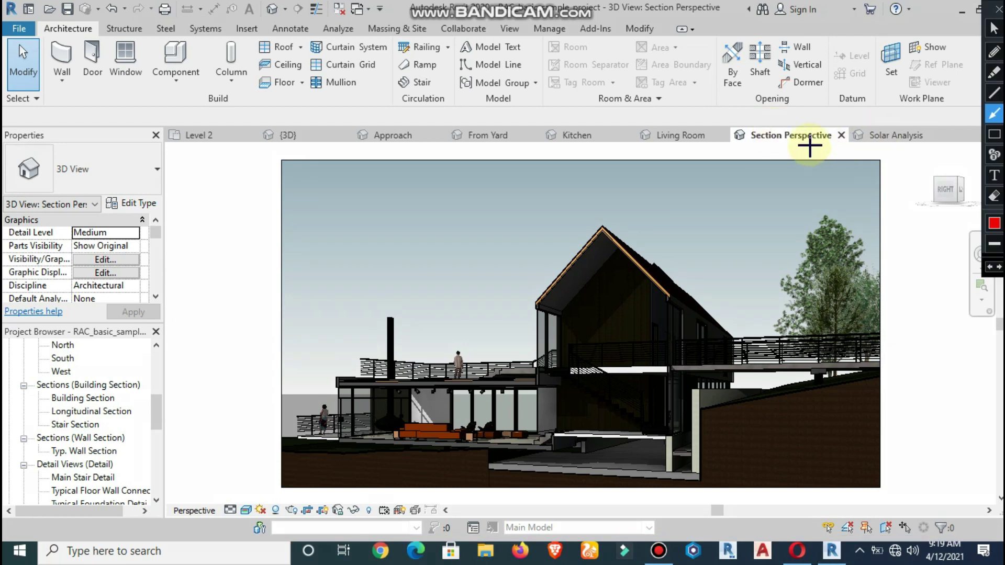
{"action": "left_click_drag", "start_coordinate": [725, 212], "coordinate": [508, 332]}
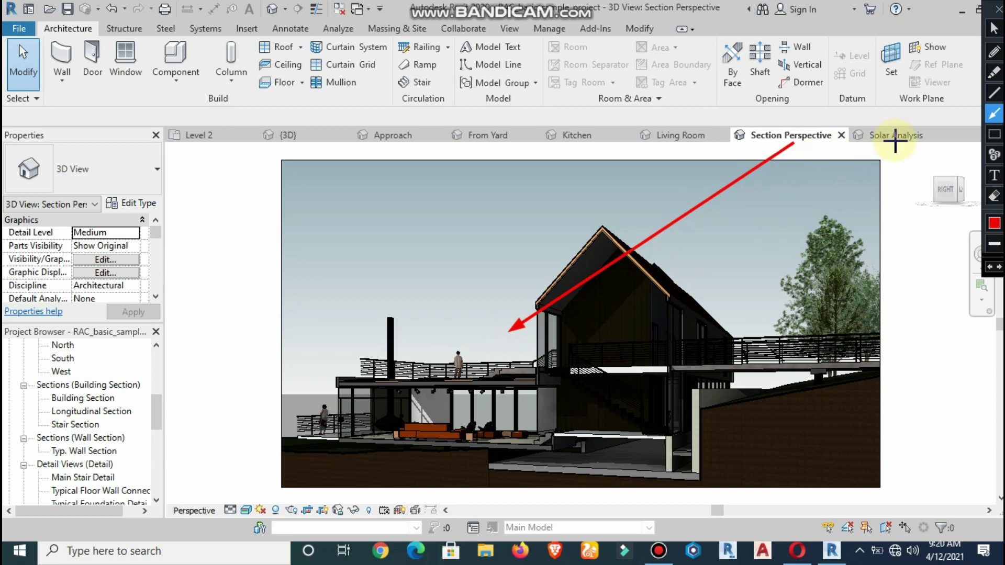
{"action": "key", "text": "ctrl+shift+d"}
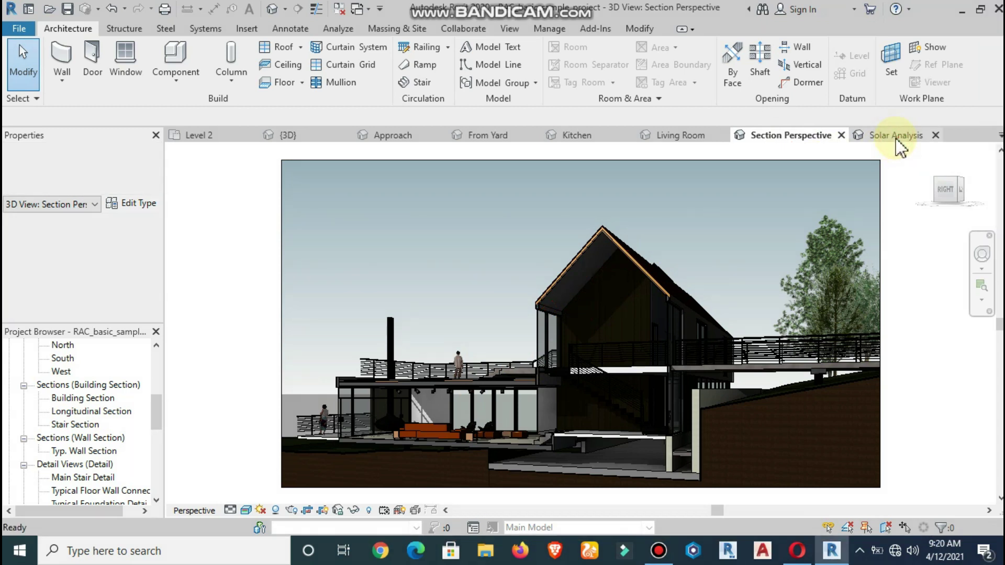
- Open the Solar Analysis view, zoom in and orbit the sun path over the site
{"action": "left_click", "coordinate": [897, 137]}
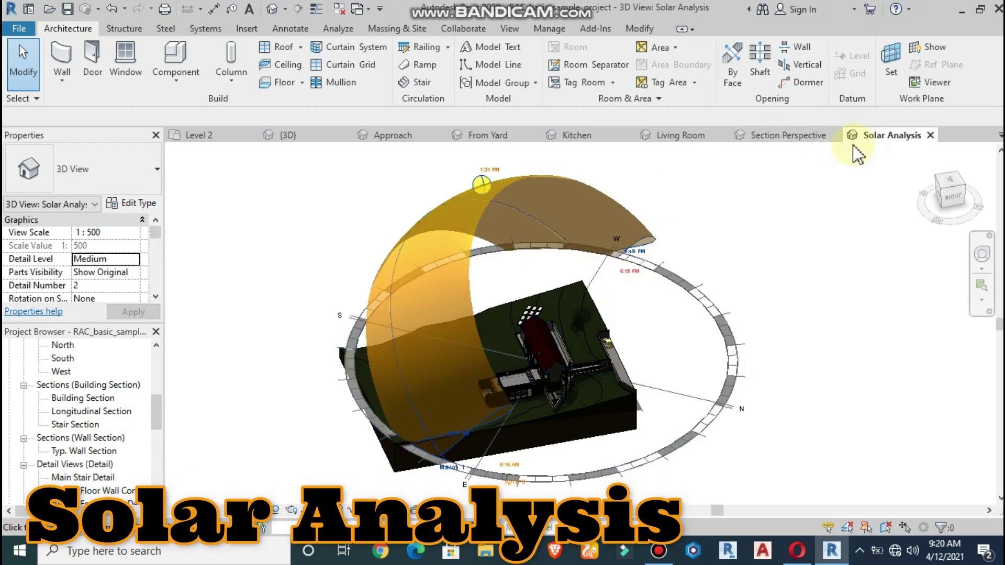
{"action": "key", "text": "ctrl+alt+d"}
{"action": "left_click_drag", "start_coordinate": [632, 323], "coordinate": [671, 296]}
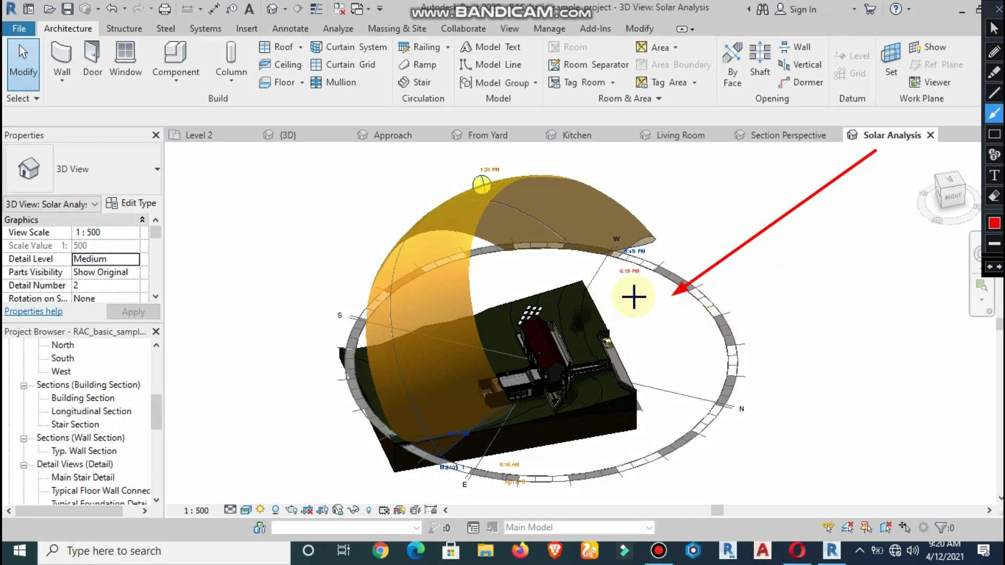
{"action": "key", "text": "ctrl+alt+d"}
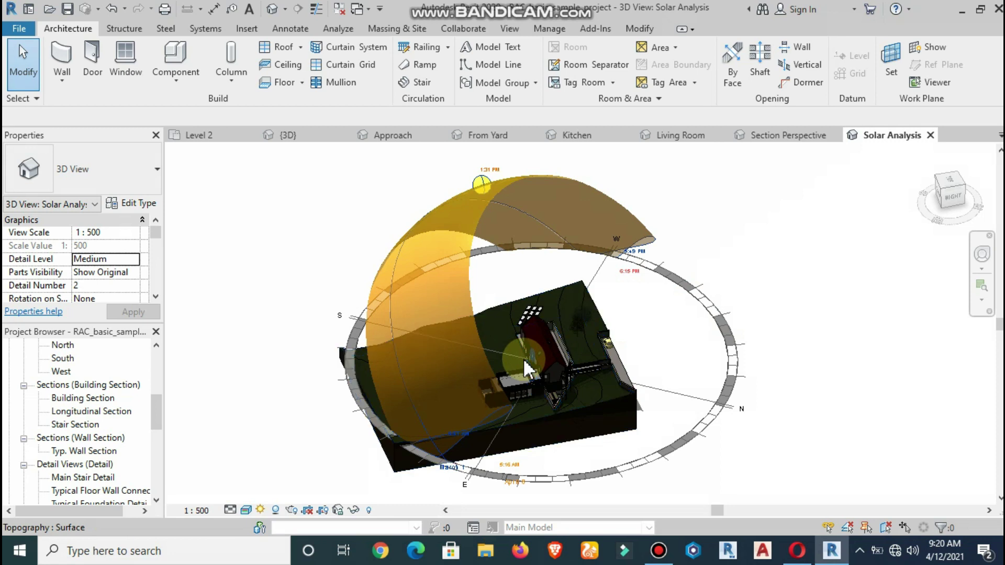
{"action": "scroll", "coordinate": [523, 364], "scroll_direction": "up", "scroll_amount": 1}
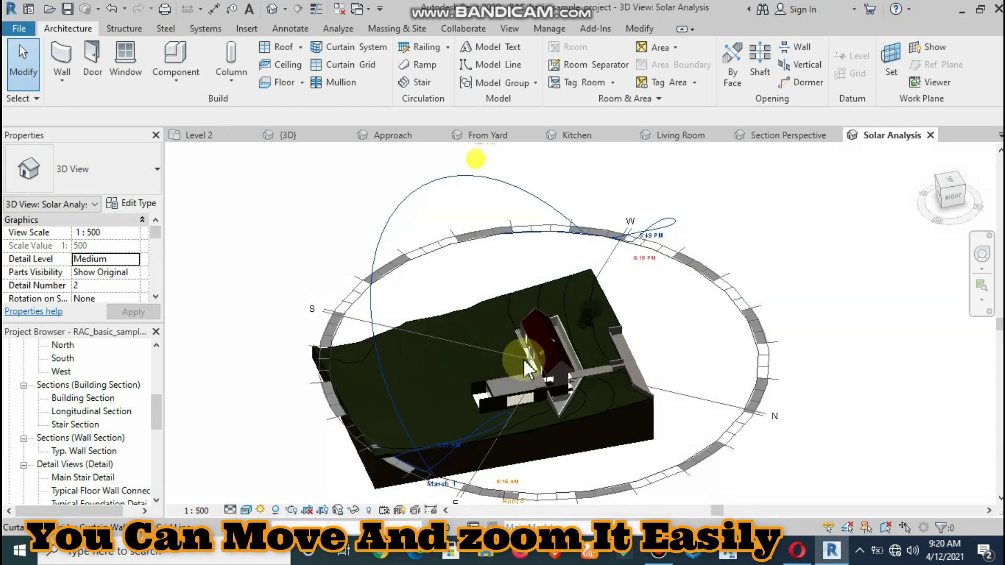
{"action": "scroll", "coordinate": [522, 358], "scroll_direction": "up", "scroll_amount": 1}
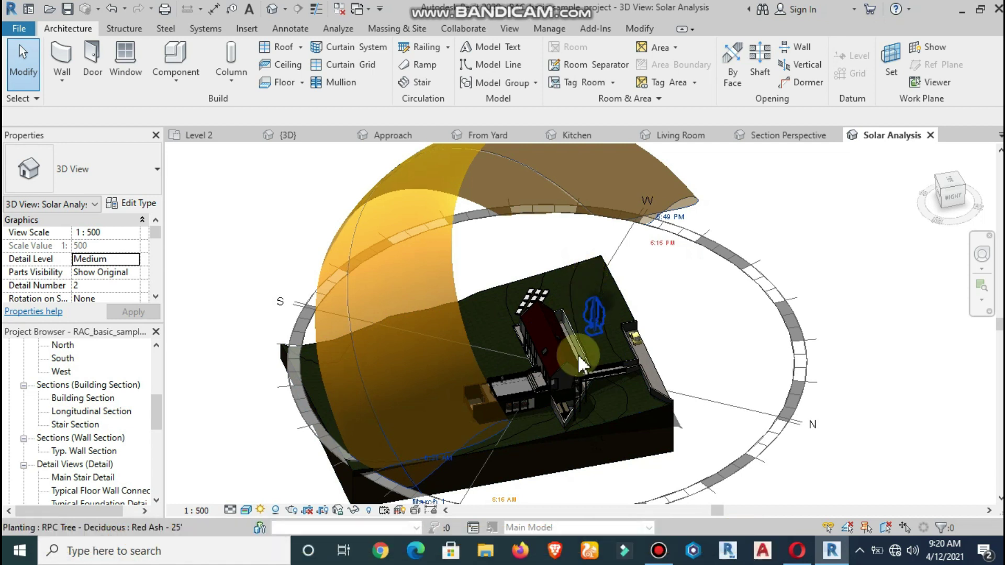
{"action": "middle_click_drag", "start_coordinate": [576, 459], "coordinate": [536, 458], "text": "shift"}
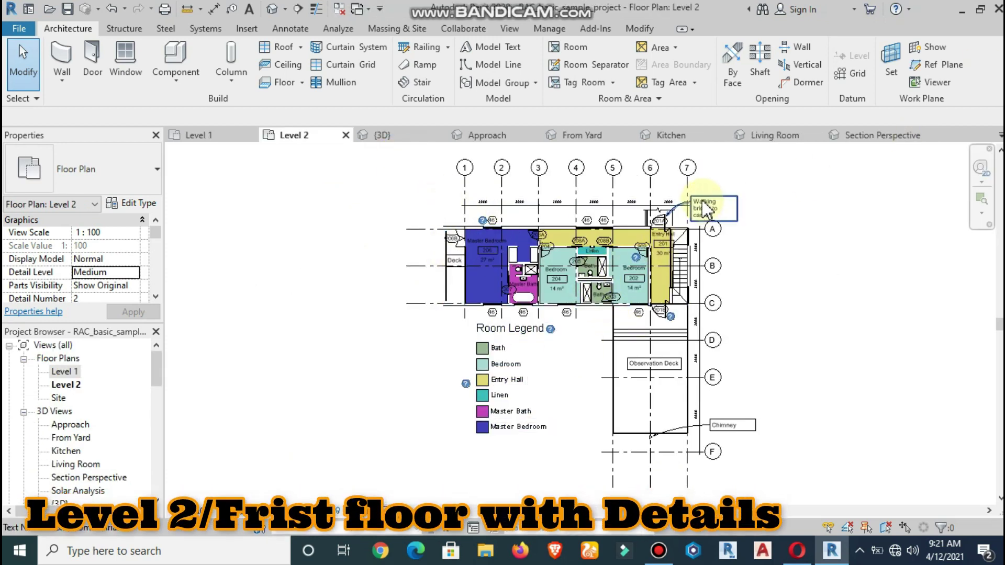
- Zoom in and out on the Level 2 plan's coloured rooms, Room Legend and Observation Deck
{"action": "key", "text": "ctrl+shift+d"}
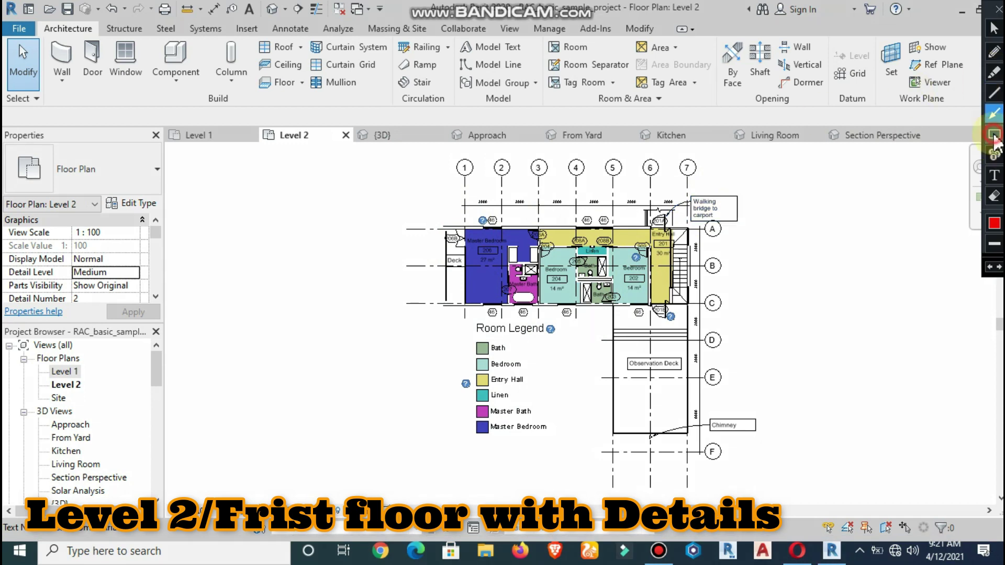
{"action": "left_click_drag", "start_coordinate": [754, 190], "coordinate": [401, 490]}
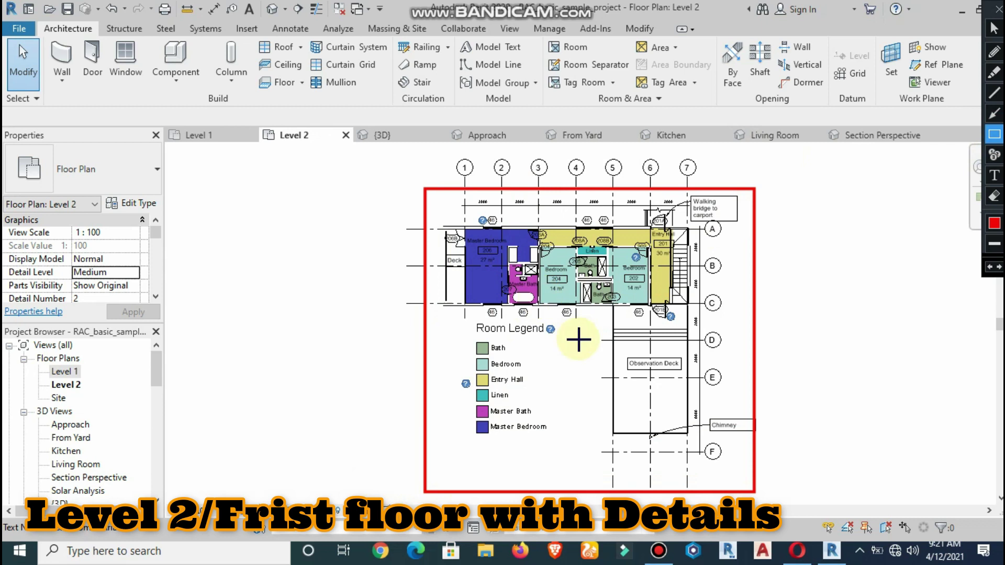
{"action": "key", "text": "ctrl+shift+d"}
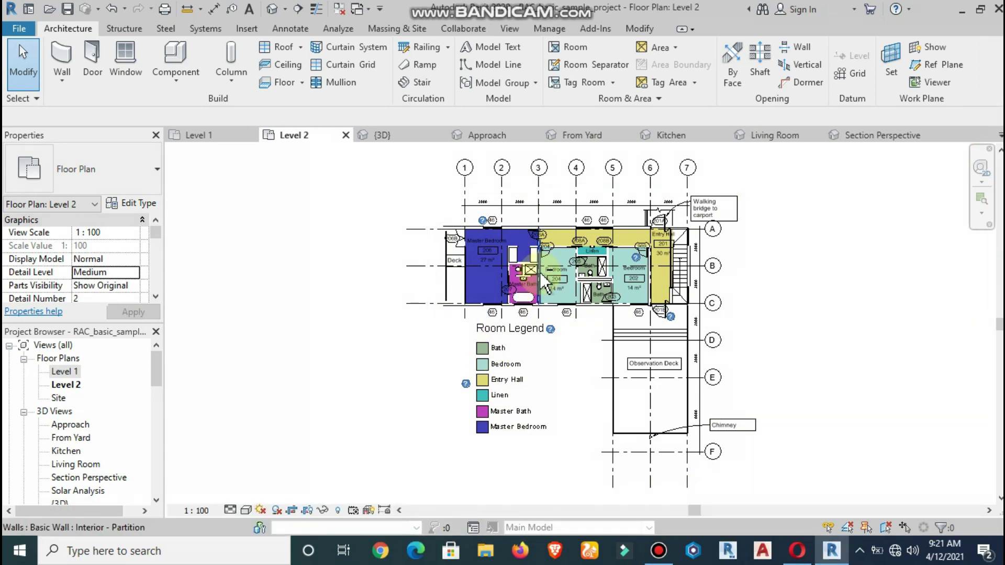
{"action": "scroll", "coordinate": [544, 283], "scroll_direction": "up", "scroll_amount": 3}
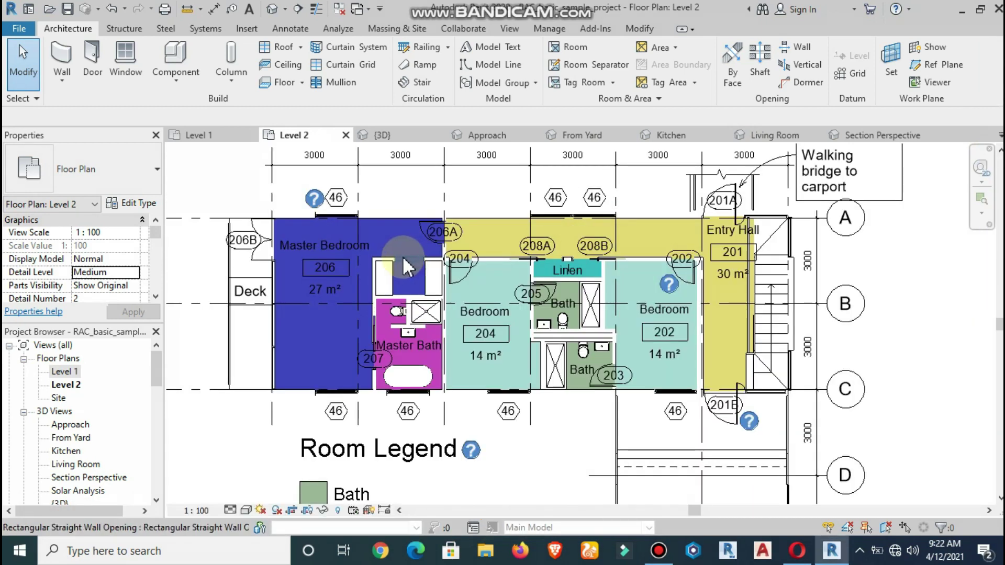
{"action": "scroll", "coordinate": [318, 262], "scroll_direction": "up", "scroll_amount": 1}
{"action": "scroll", "coordinate": [317, 262], "scroll_direction": "up", "scroll_amount": 1}
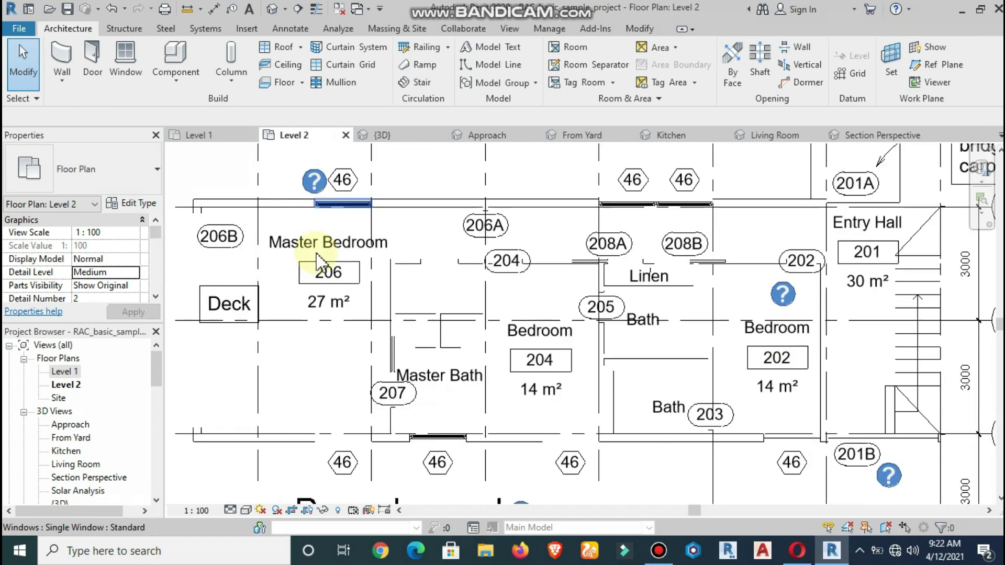
{"action": "scroll", "coordinate": [325, 244], "scroll_direction": "down", "scroll_amount": 1}
{"action": "scroll", "coordinate": [359, 262], "scroll_direction": "down", "scroll_amount": 1}
{"action": "scroll", "coordinate": [550, 377], "scroll_direction": "down", "scroll_amount": 1}
{"action": "scroll", "coordinate": [573, 384], "scroll_direction": "down", "scroll_amount": 1}
{"action": "scroll", "coordinate": [574, 384], "scroll_direction": "down", "scroll_amount": 1}
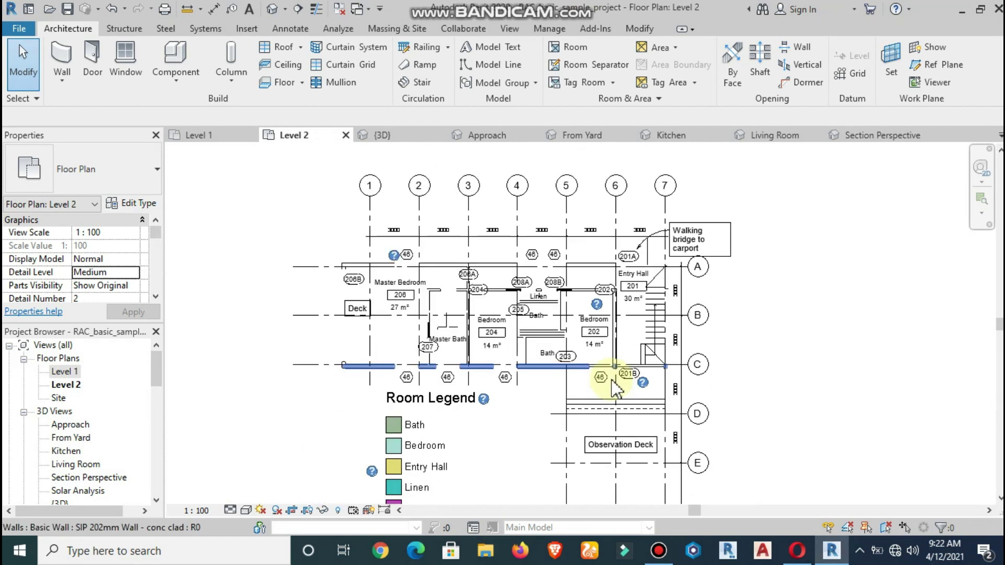
{"action": "scroll", "coordinate": [615, 390], "scroll_direction": "down", "scroll_amount": 1}
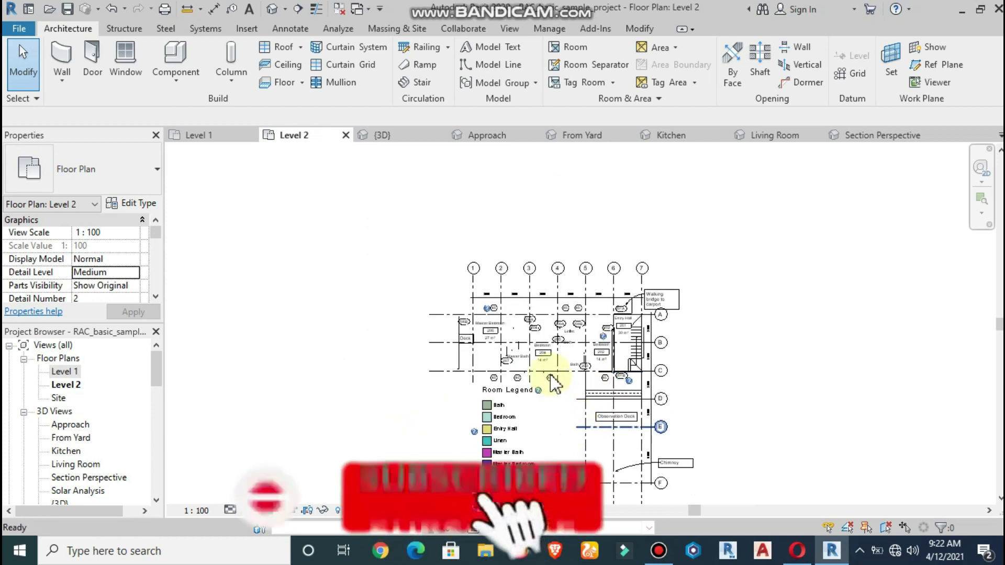
{"action": "scroll", "coordinate": [669, 366], "scroll_direction": "up", "scroll_amount": 1}
{"action": "scroll", "coordinate": [678, 356], "scroll_direction": "up", "scroll_amount": 1}
{"action": "scroll", "coordinate": [683, 361], "scroll_direction": "up", "scroll_amount": 1}
{"action": "scroll", "coordinate": [681, 359], "scroll_direction": "up", "scroll_amount": 2}
{"action": "scroll", "coordinate": [681, 450], "scroll_direction": "up", "scroll_amount": 1}
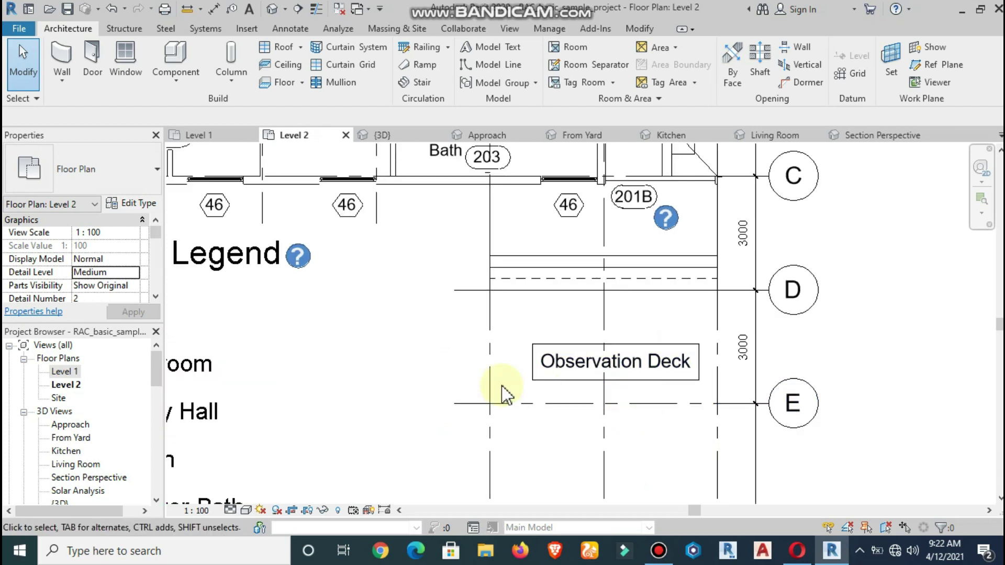
{"action": "scroll", "coordinate": [574, 450], "scroll_direction": "down", "scroll_amount": 1}
{"action": "scroll", "coordinate": [574, 450], "scroll_direction": "down", "scroll_amount": 1}
{"action": "scroll", "coordinate": [574, 451], "scroll_direction": "down", "scroll_amount": 1}
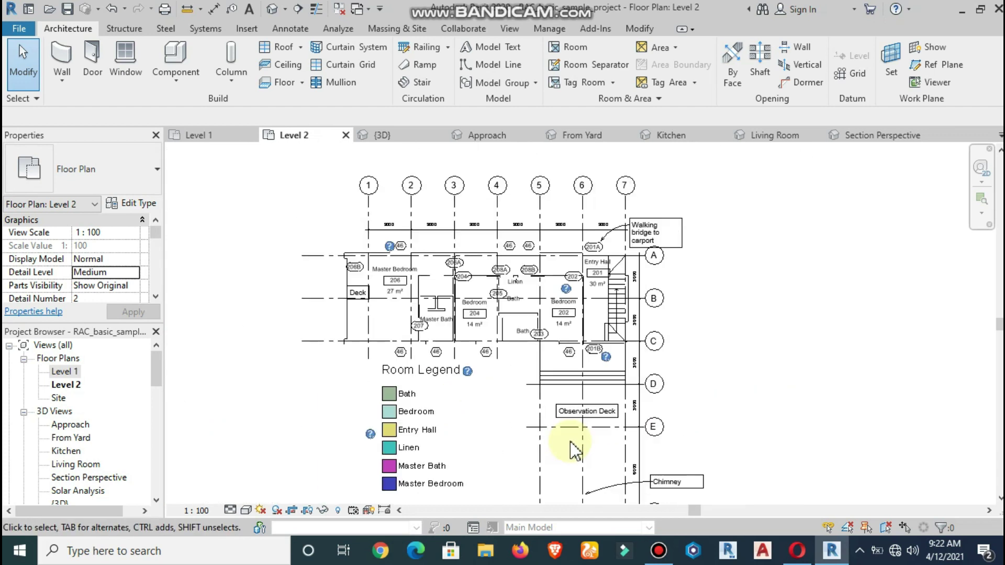
- Render the Site plan in the Realistic visual style
{"action": "scroll", "coordinate": [442, 357], "scroll_direction": "down", "scroll_amount": 1}
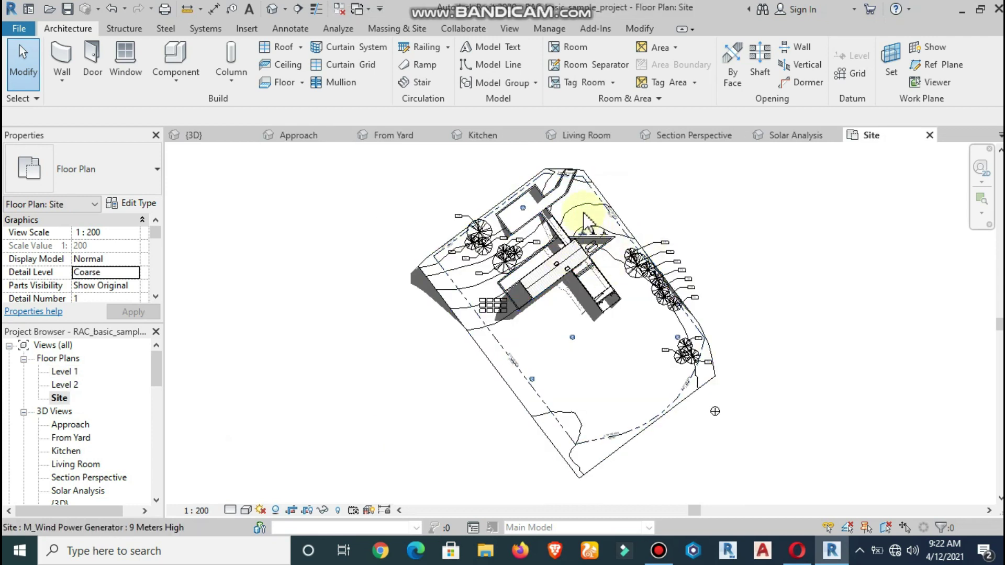
{"action": "scroll", "coordinate": [586, 220], "scroll_direction": "up", "scroll_amount": 1}
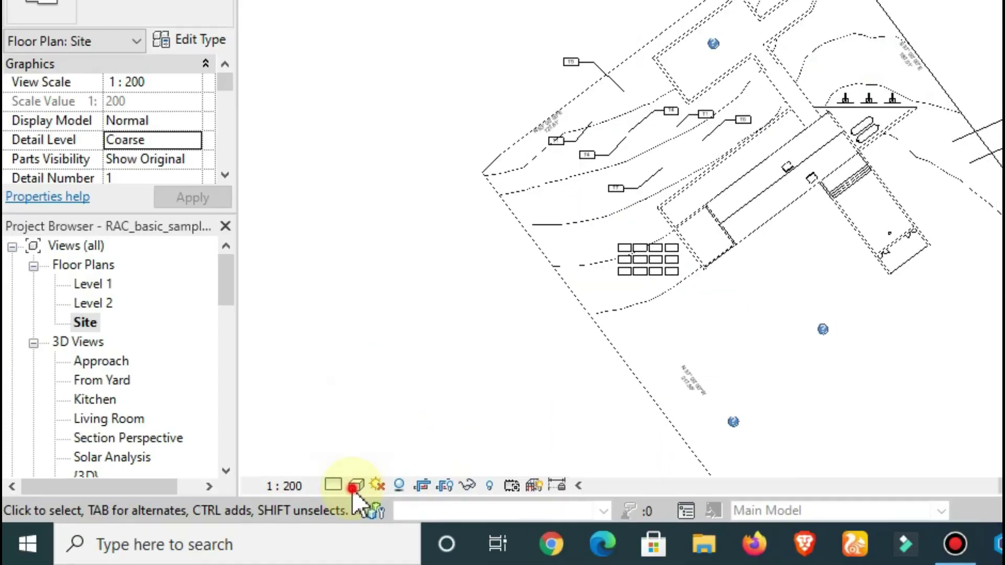
{"action": "left_click", "coordinate": [355, 487]}
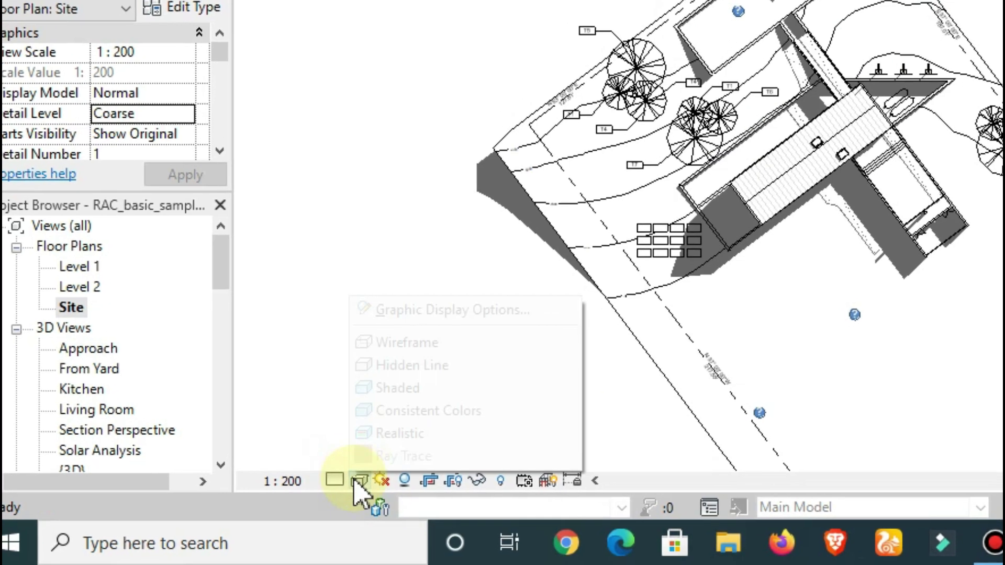
{"action": "left_click", "coordinate": [388, 435]}
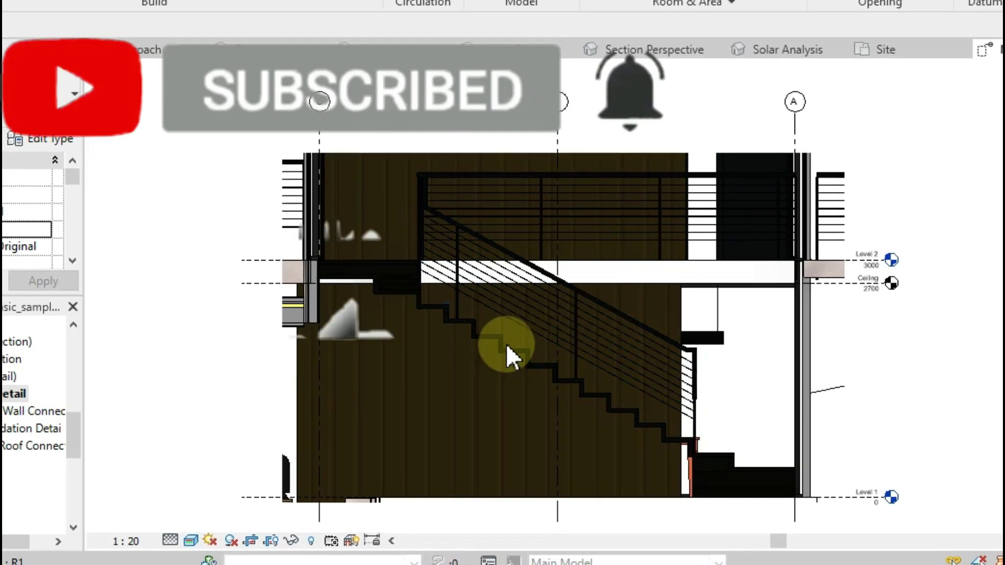
- Select the stair flights in the Main Stair Detail section to inspect them
{"action": "left_click", "coordinate": [512, 368]}
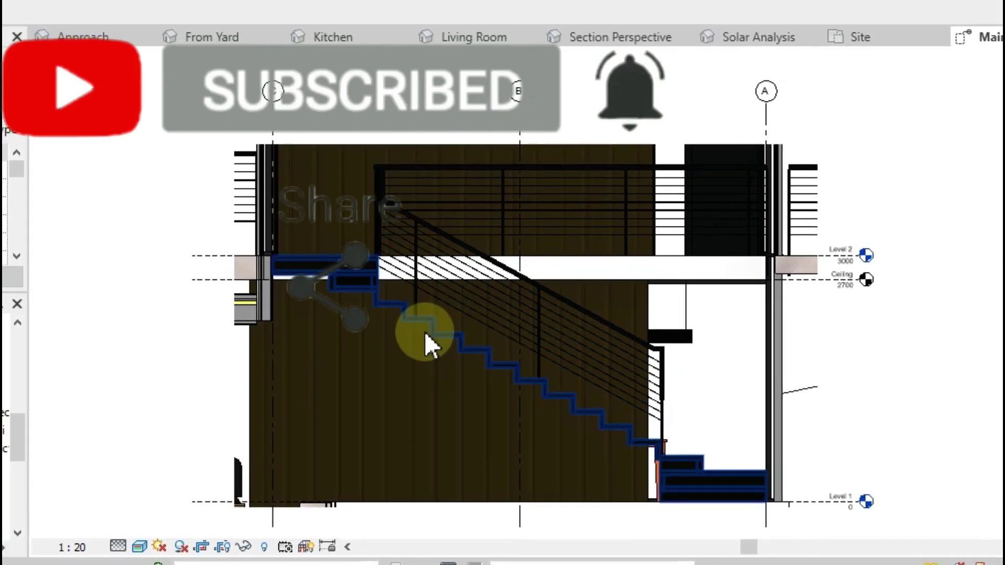
{"action": "left_click", "coordinate": [404, 333]}
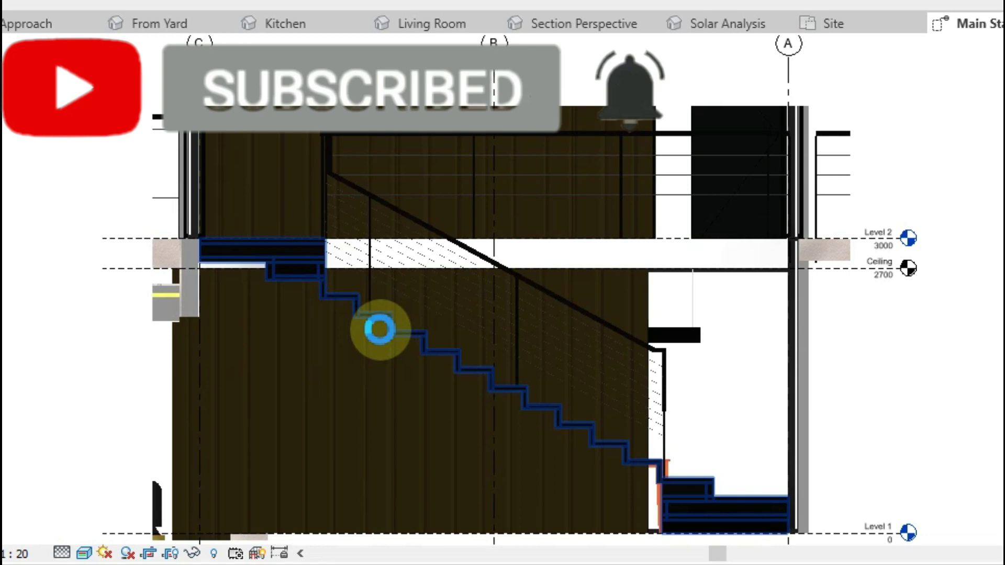